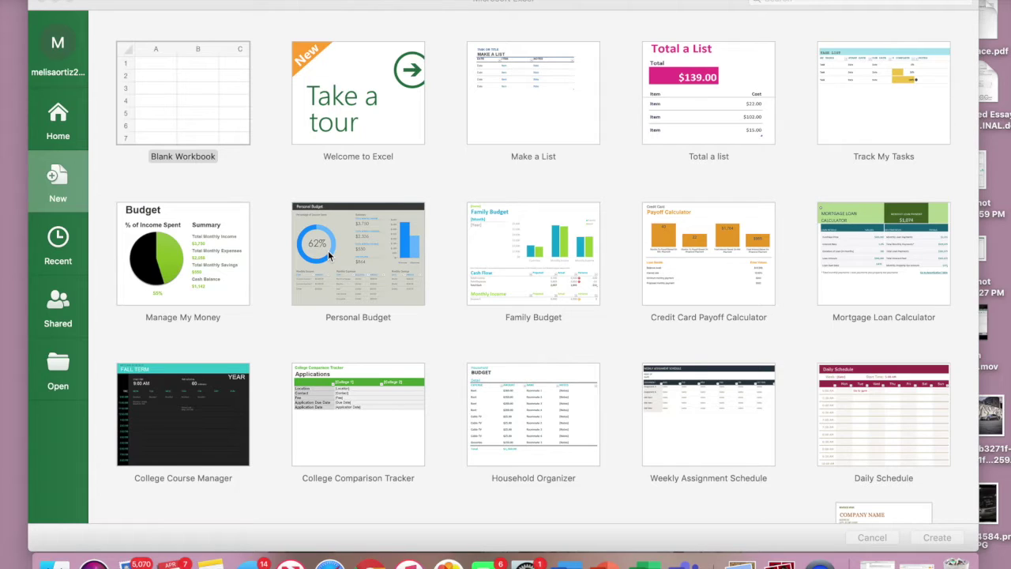
Step: Look through the available workbook templates to see what is offered besides the blank workbook
{"action": "scroll", "coordinate": [402, 361], "scroll_direction": "down", "scroll_amount": 3}
{"action": "scroll", "coordinate": [403, 361], "scroll_direction": "up", "scroll_amount": 3}
{"action": "left_click", "coordinate": [264, 119]}
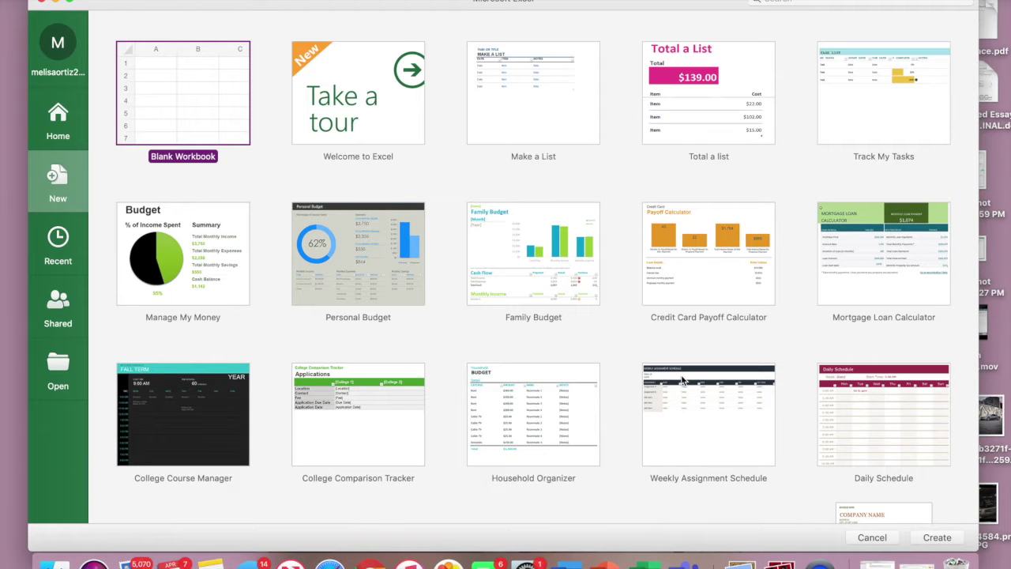
{"action": "scroll", "coordinate": [474, 294], "scroll_direction": "down", "scroll_amount": 5}
{"action": "scroll", "coordinate": [474, 295], "scroll_direction": "up", "scroll_amount": 5}
{"action": "scroll", "coordinate": [660, 167], "scroll_direction": "down", "scroll_amount": 2}
{"action": "scroll", "coordinate": [660, 167], "scroll_direction": "up", "scroll_amount": 2}
{"action": "scroll", "coordinate": [614, 237], "scroll_direction": "down", "scroll_amount": 4}
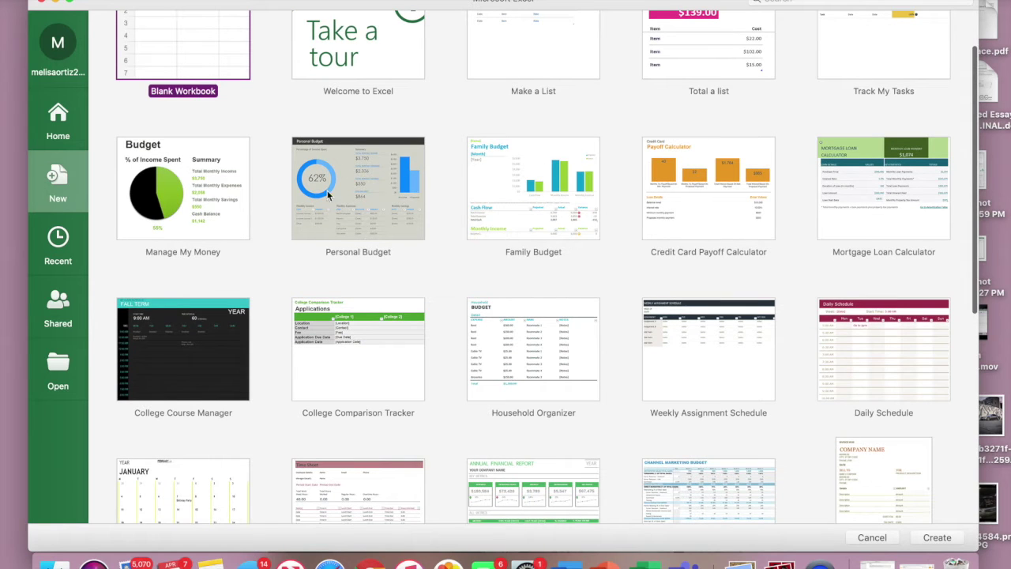
{"action": "scroll", "coordinate": [475, 264], "scroll_direction": "down", "scroll_amount": 4}
{"action": "scroll", "coordinate": [475, 264], "scroll_direction": "down", "scroll_amount": 2}
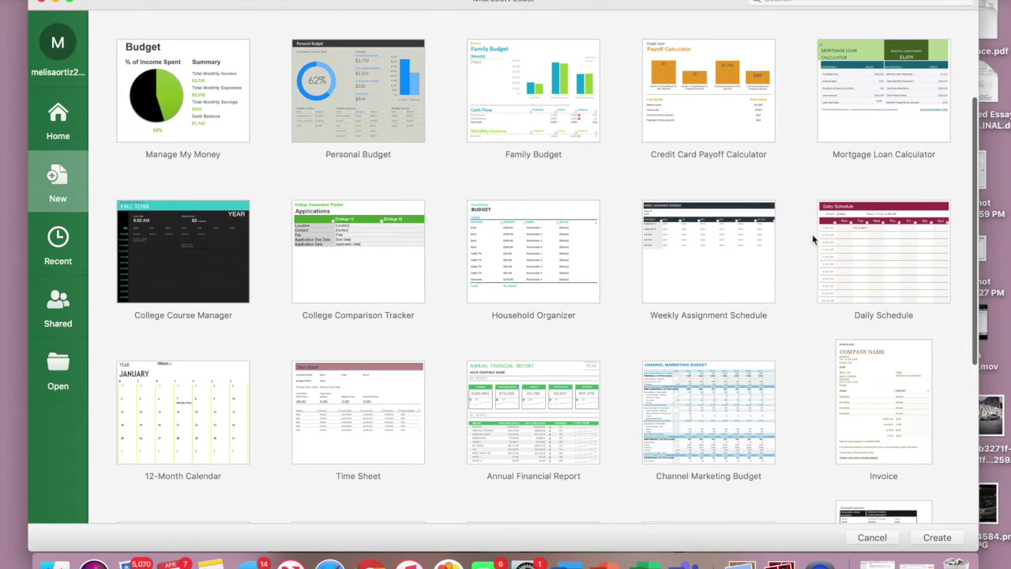
{"action": "scroll", "coordinate": [674, 237], "scroll_direction": "up", "scroll_amount": 2}
{"action": "scroll", "coordinate": [674, 237], "scroll_direction": "down", "scroll_amount": 15}
Step: Create a new workbook from the Blank Workbook template
{"action": "scroll", "coordinate": [674, 237], "scroll_direction": "up", "scroll_amount": 15}
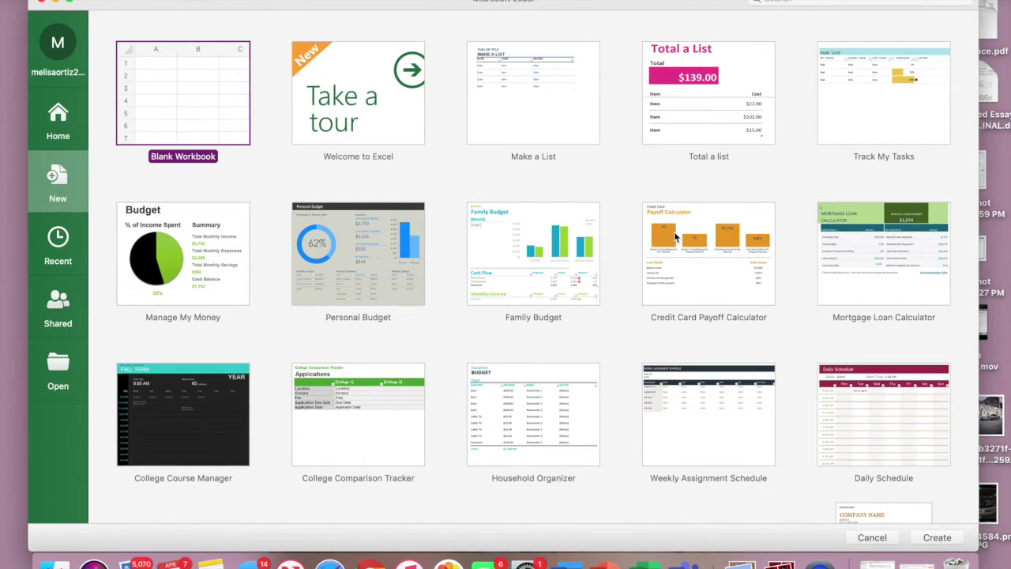
{"action": "double_click", "coordinate": [210, 88]}
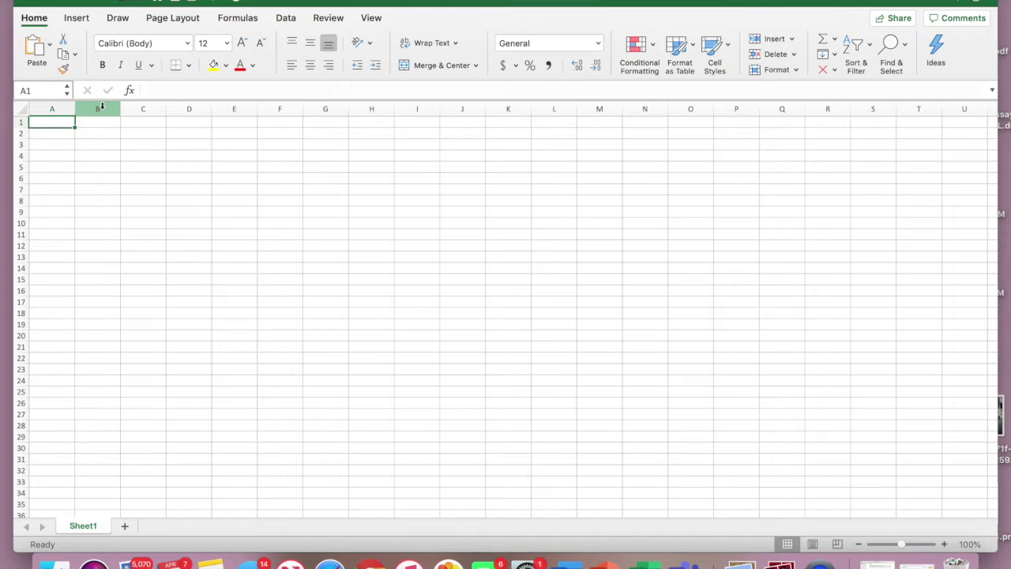
Step: Examine the Insert, Draw, Page Layout, Formulas, Data, Review and View command groups, ending back at the Home commands
{"action": "left_click", "coordinate": [44, 22]}
{"action": "left_click", "coordinate": [44, 22]}
{"action": "left_click", "coordinate": [79, 22]}
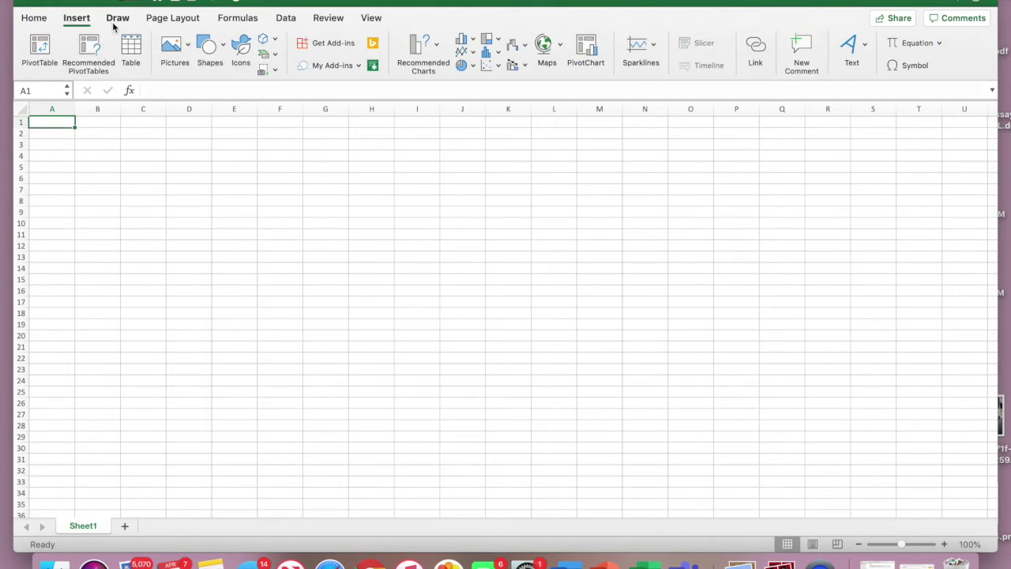
{"action": "left_click", "coordinate": [114, 26]}
{"action": "left_click", "coordinate": [166, 25]}
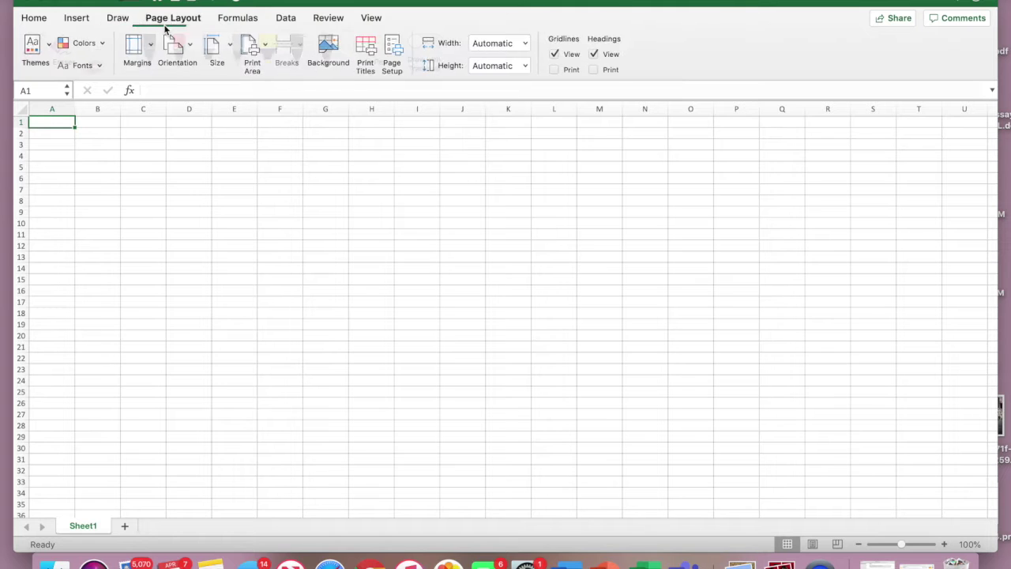
{"action": "left_click", "coordinate": [236, 21]}
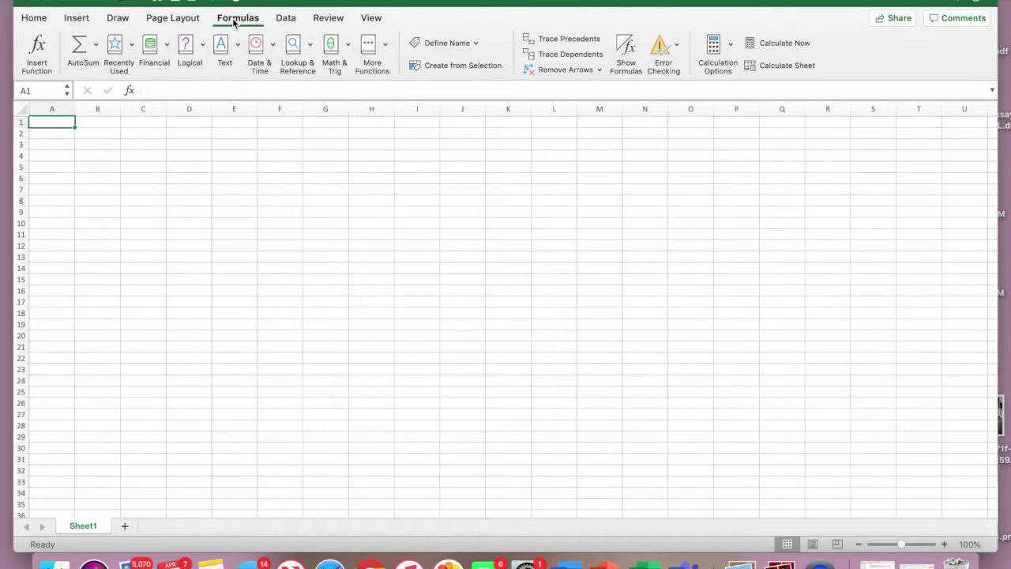
{"action": "left_click", "coordinate": [279, 21]}
{"action": "left_click", "coordinate": [326, 21]}
{"action": "left_click", "coordinate": [370, 21]}
{"action": "left_click", "coordinate": [45, 21]}
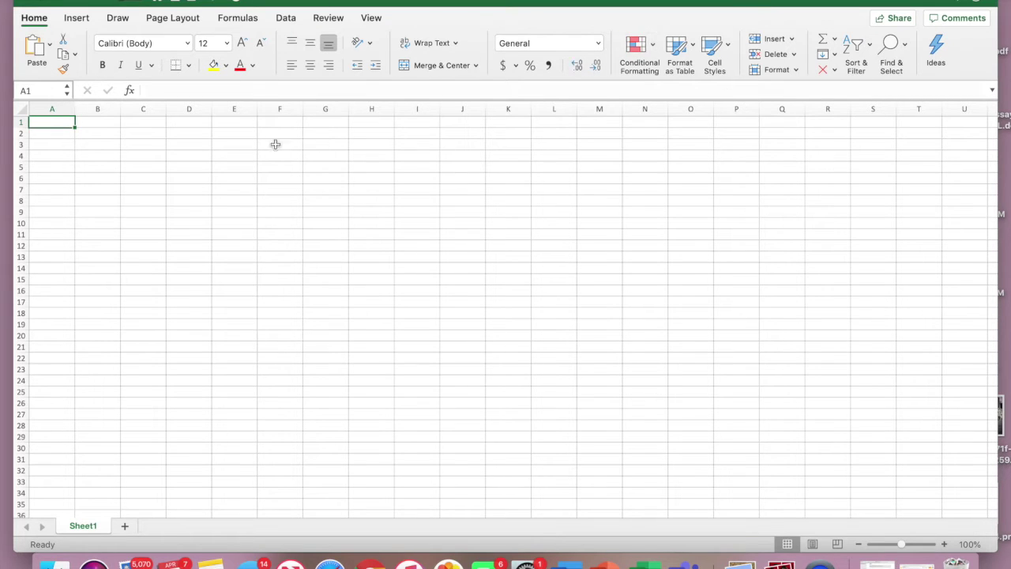
{"action": "left_click", "coordinate": [35, 24]}
{"action": "left_click", "coordinate": [36, 24]}
Step: Examine the grid layout by selecting single columns such as A to D and F, and rows such as 1 and 2
{"action": "left_click", "coordinate": [57, 109]}
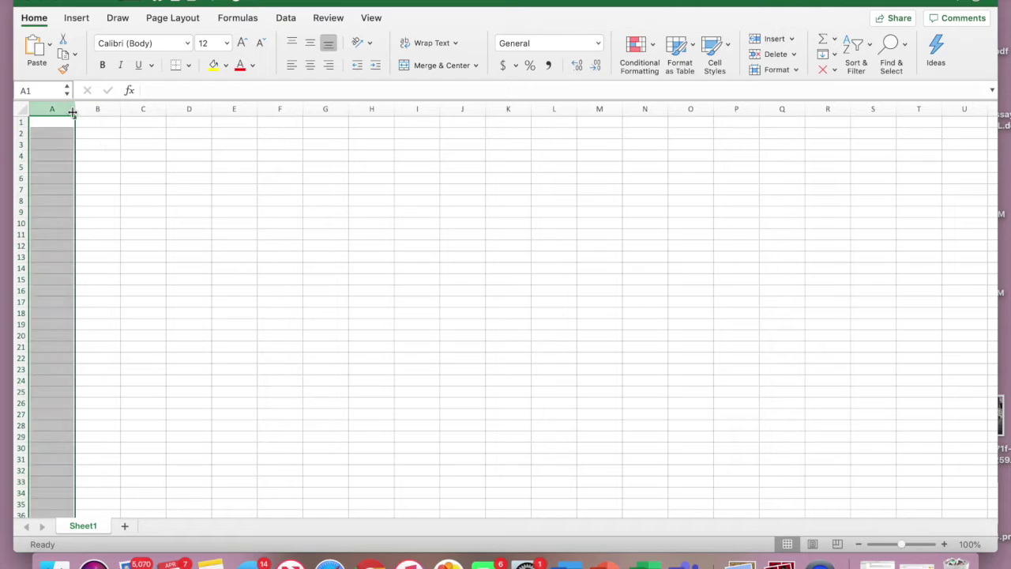
{"action": "left_click", "coordinate": [94, 108]}
{"action": "left_click", "coordinate": [52, 108]}
{"action": "left_click", "coordinate": [97, 108]}
{"action": "left_click", "coordinate": [143, 109]}
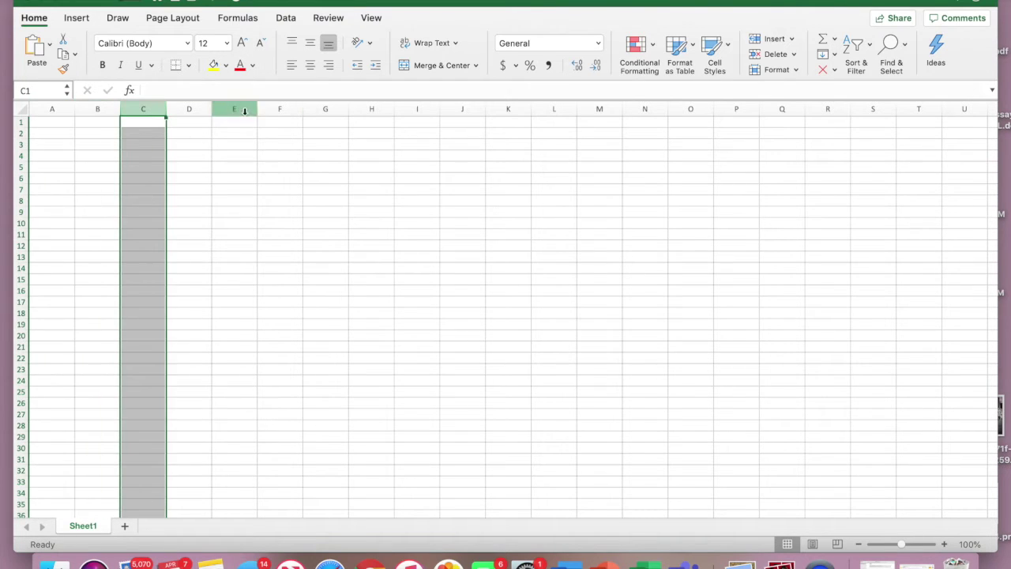
{"action": "left_click", "coordinate": [188, 109]}
{"action": "left_click_drag", "start_coordinate": [23, 127], "coordinate": [23, 128]}
{"action": "left_click", "coordinate": [21, 122]}
{"action": "left_click", "coordinate": [21, 133]}
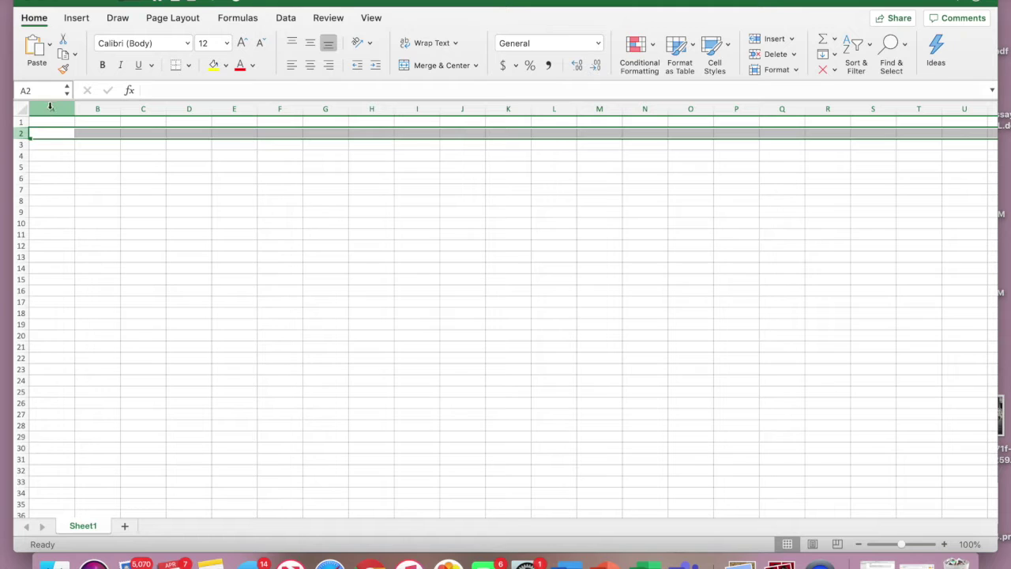
{"action": "left_click", "coordinate": [50, 107]}
{"action": "left_click_drag", "start_coordinate": [86, 113], "coordinate": [266, 126]}
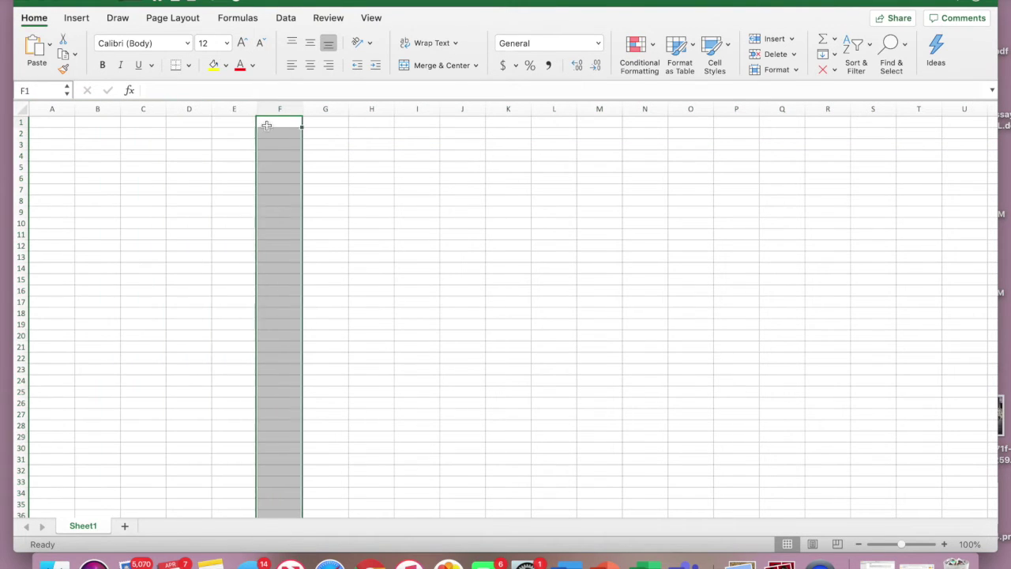
{"action": "left_click", "coordinate": [308, 122]}
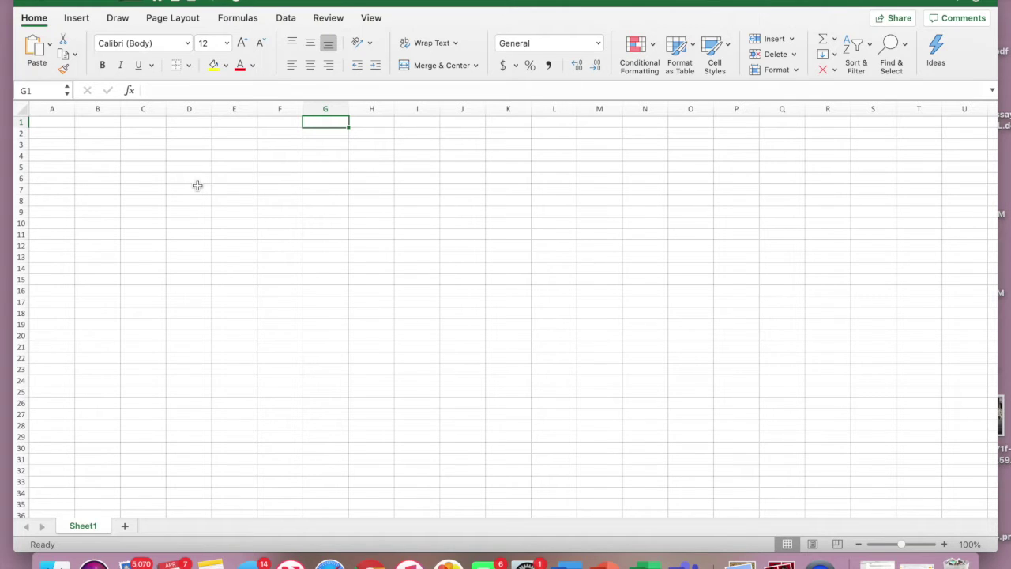
{"action": "left_click", "coordinate": [21, 133]}
{"action": "left_click", "coordinate": [22, 150]}
{"action": "left_click", "coordinate": [22, 162]}
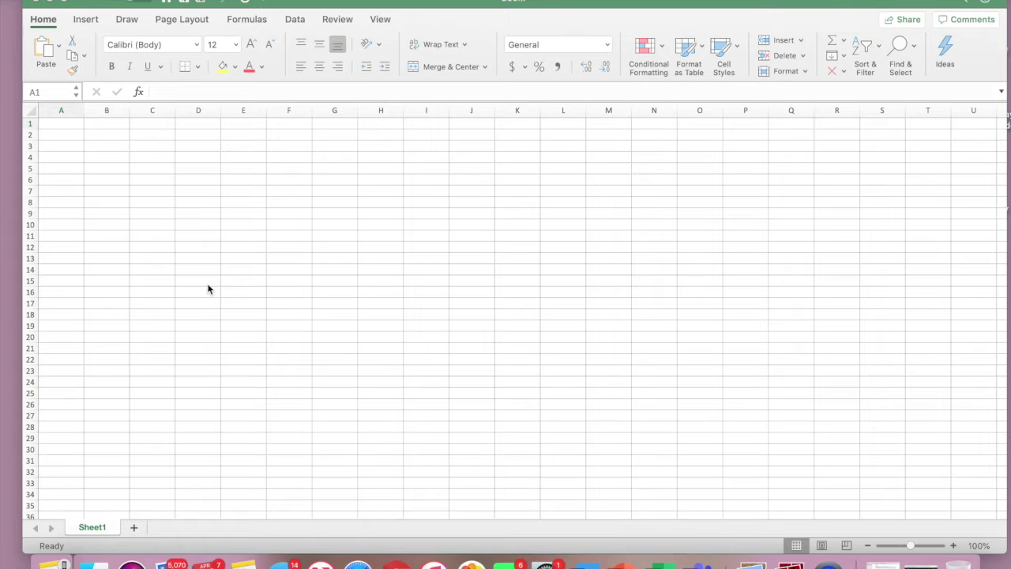
Step: Select cells A1, A2 and C2 in turn to examine how cells are addressed
{"action": "double_click", "coordinate": [67, 124]}
{"action": "key", "text": "Tab"}
{"action": "left_click", "coordinate": [63, 124]}
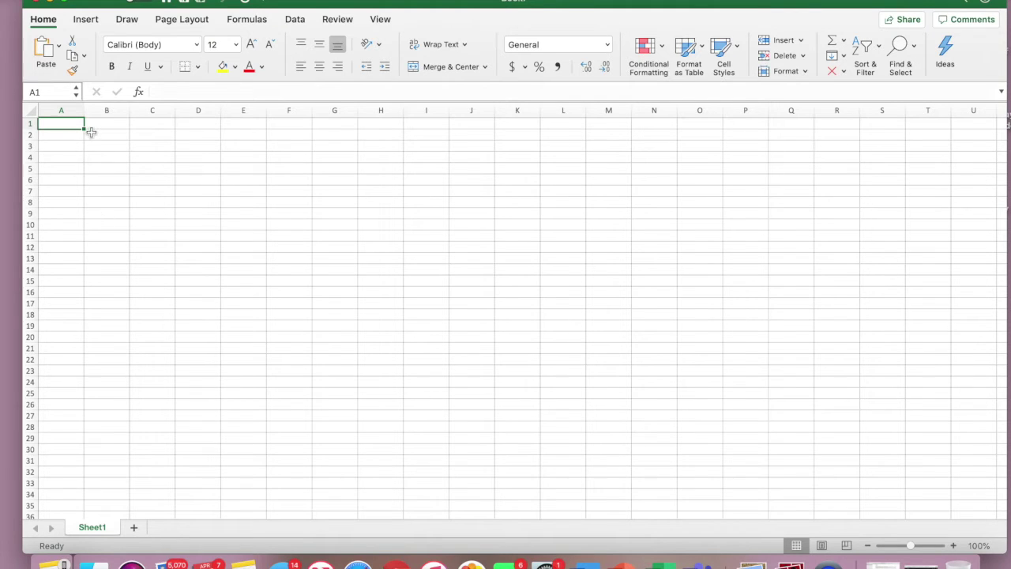
{"action": "left_click", "coordinate": [49, 137]}
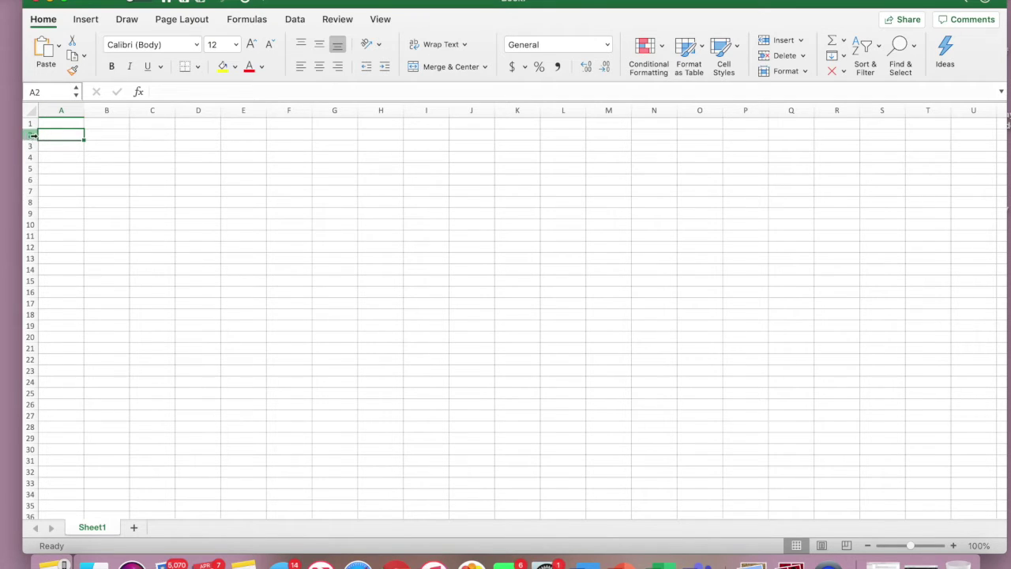
{"action": "left_click", "coordinate": [149, 135]}
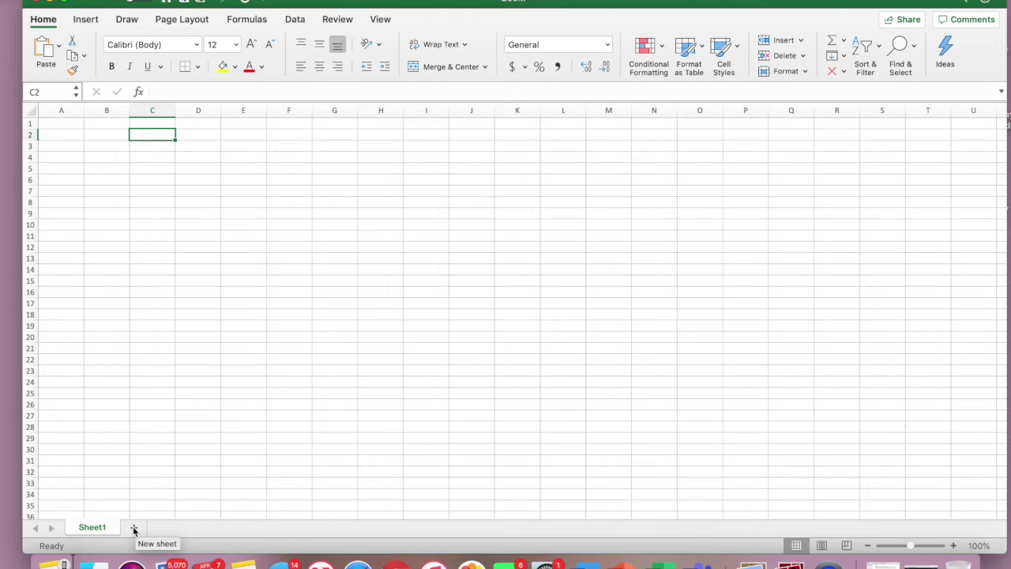
Step: Add a second worksheet to the workbook and switch between both sheets, ending on Sheet1
{"action": "scroll", "coordinate": [188, 447], "scroll_direction": "right", "scroll_amount": 1}
{"action": "scroll", "coordinate": [189, 446], "scroll_direction": "left", "scroll_amount": 1}
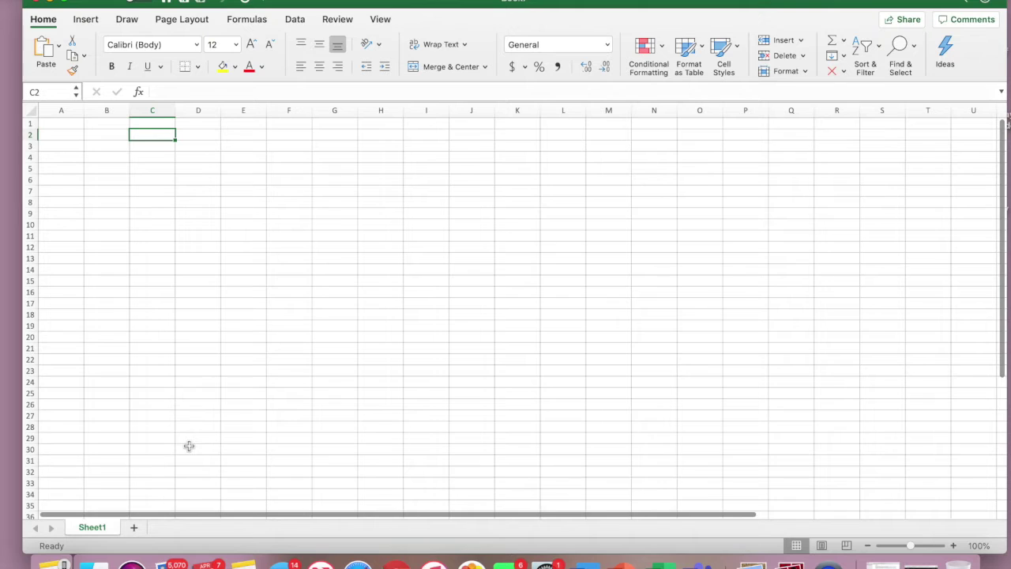
{"action": "left_click", "coordinate": [135, 528]}
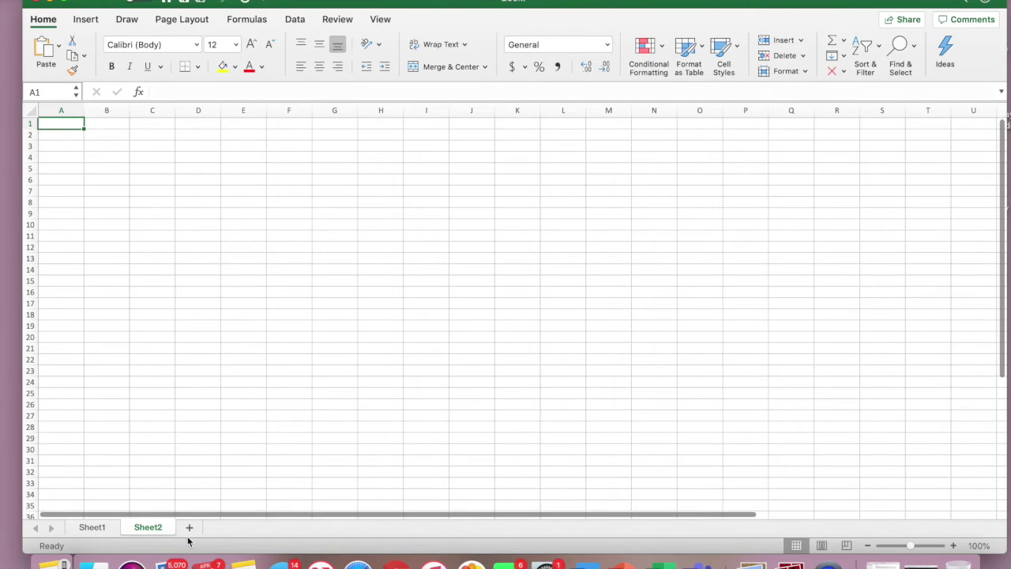
{"action": "left_click", "coordinate": [93, 533]}
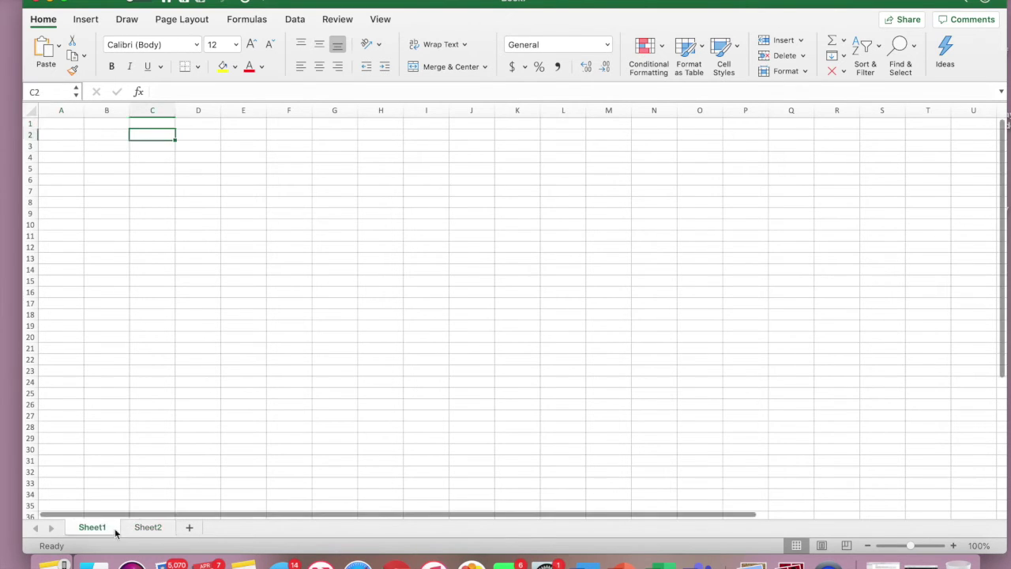
{"action": "left_click", "coordinate": [142, 534]}
{"action": "left_click", "coordinate": [98, 535]}
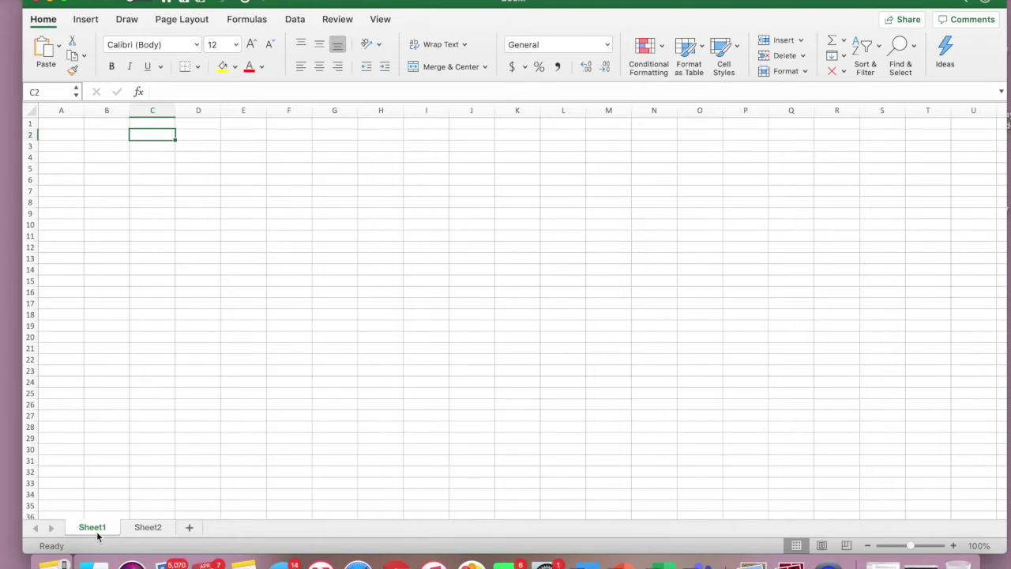
Step: Enter the heading "Predicted IB score" in cell A1 of Sheet1
{"action": "scroll", "coordinate": [221, 361], "scroll_direction": "up", "scroll_amount": 2}
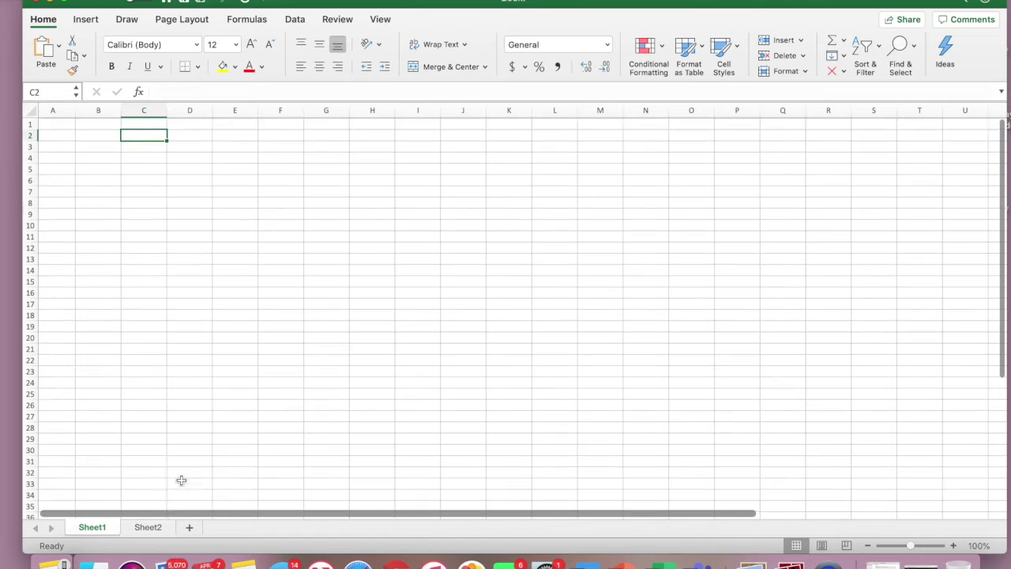
{"action": "scroll", "coordinate": [230, 370], "scroll_direction": "down", "scroll_amount": 3}
{"action": "scroll", "coordinate": [230, 370], "scroll_direction": "up", "scroll_amount": 3}
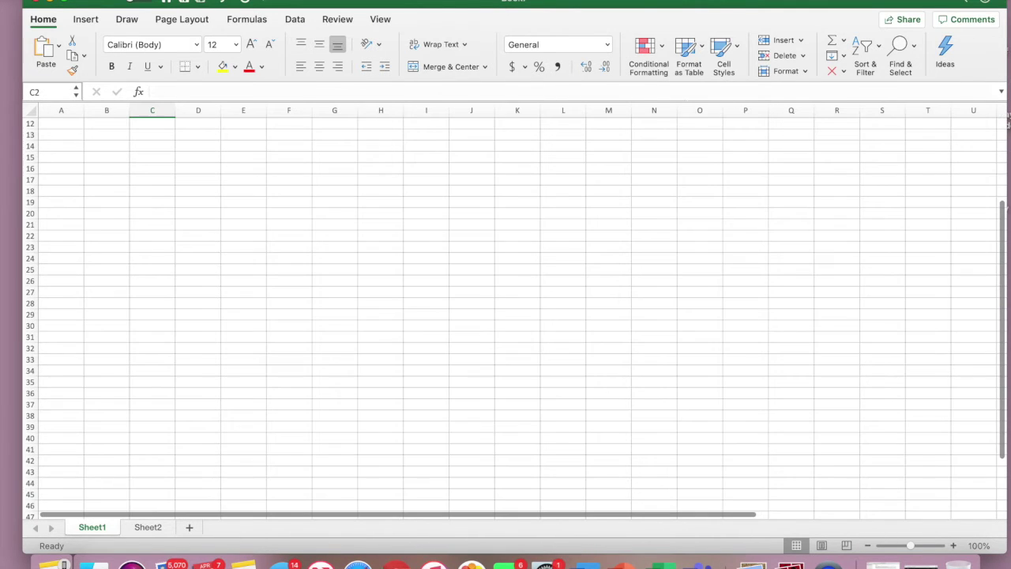
{"action": "left_click", "coordinate": [59, 124]}
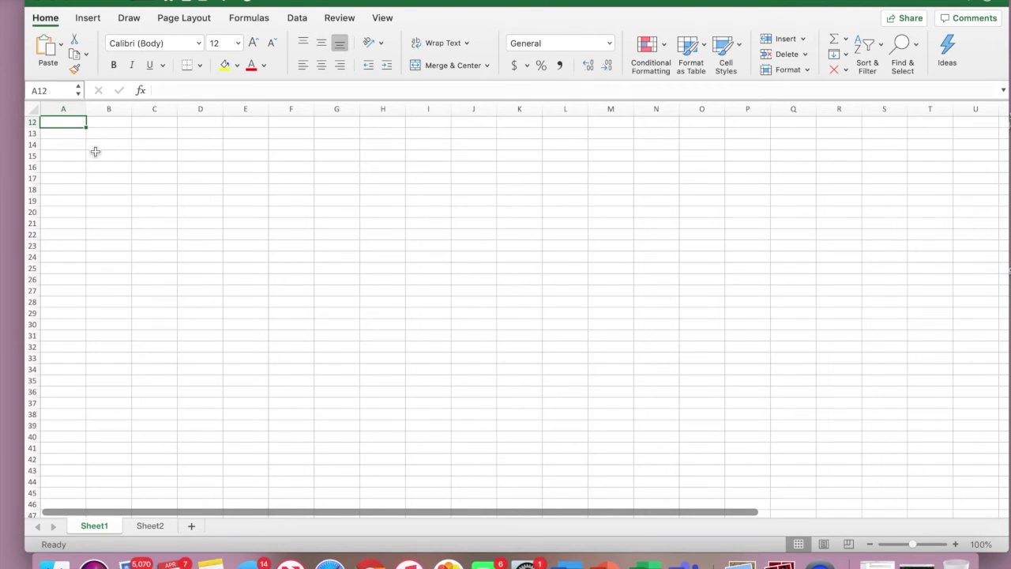
{"action": "scroll", "coordinate": [95, 152], "scroll_direction": "up", "scroll_amount": 5}
{"action": "left_click", "coordinate": [63, 121]}
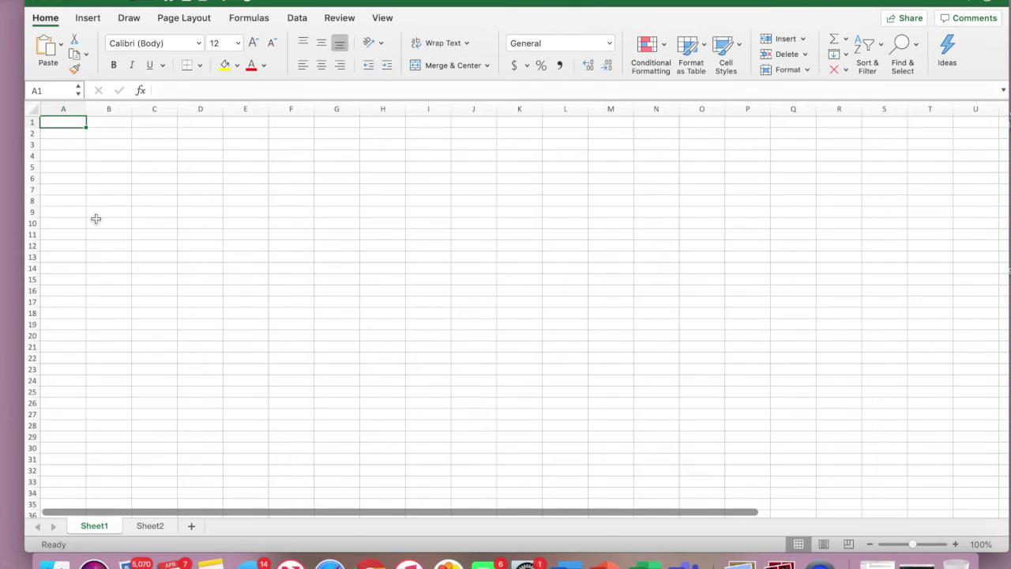
{"action": "type", "text": "Pres"}
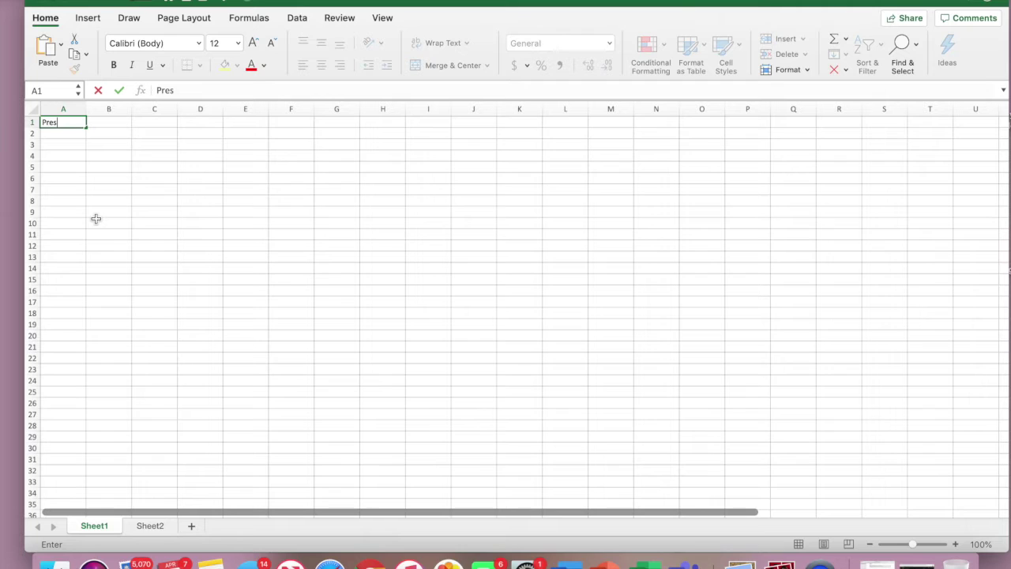
{"action": "type", "text": "icr"}
{"action": "type", "text": "ed IB s"}
{"action": "type", "text": "core"}
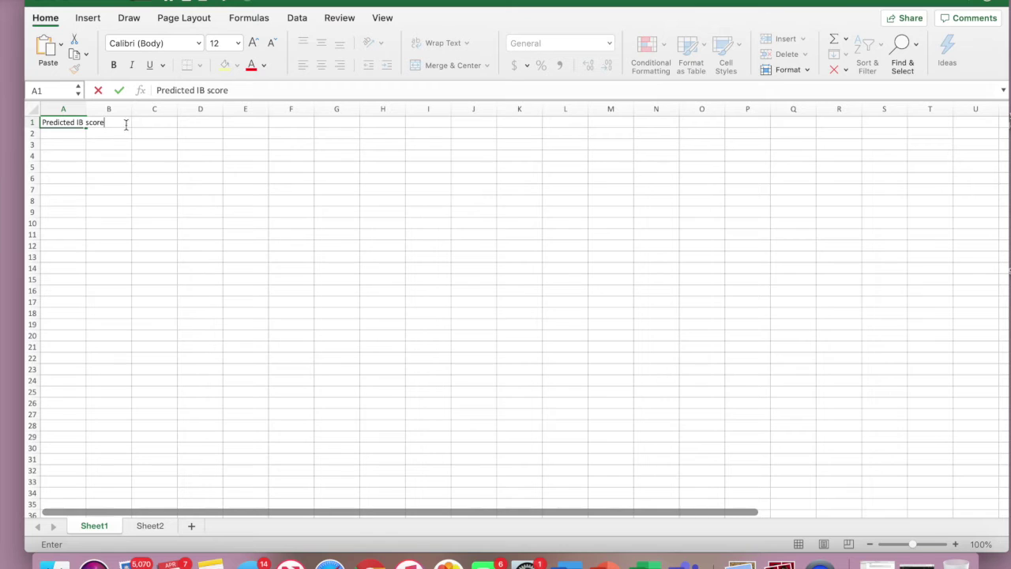
{"action": "left_click", "coordinate": [53, 132]}
Step: Widen column A so that the heading in A1 fits inside the cell
{"action": "left_click", "coordinate": [70, 122]}
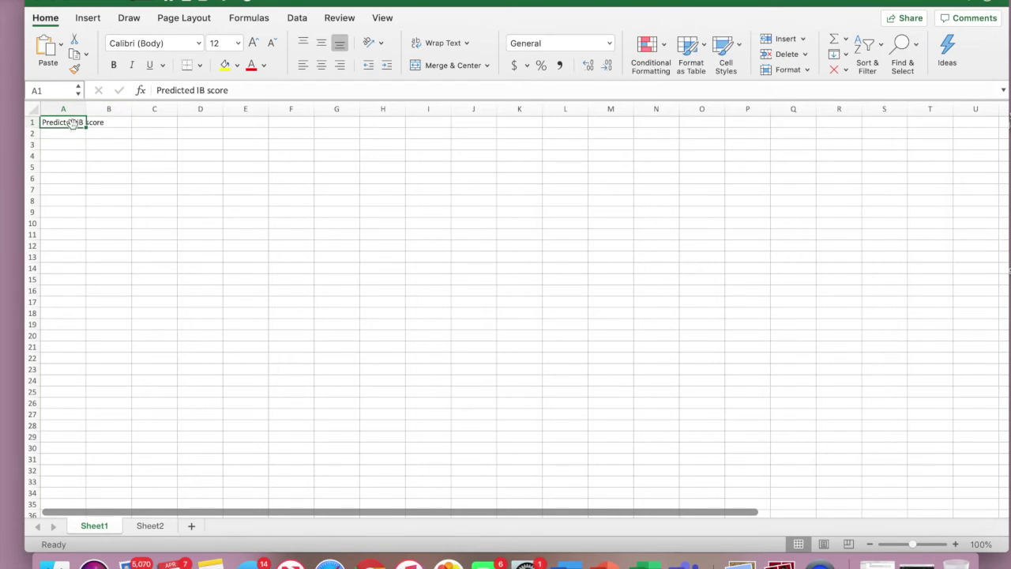
{"action": "left_click_drag", "start_coordinate": [84, 109], "coordinate": [103, 108]}
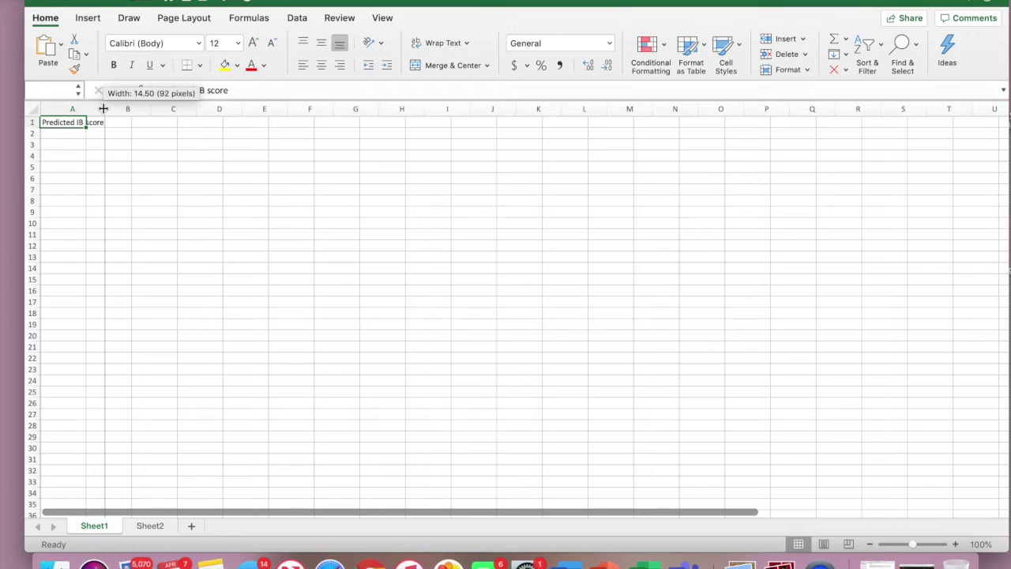
{"action": "left_click_drag", "start_coordinate": [103, 108], "coordinate": [105, 108]}
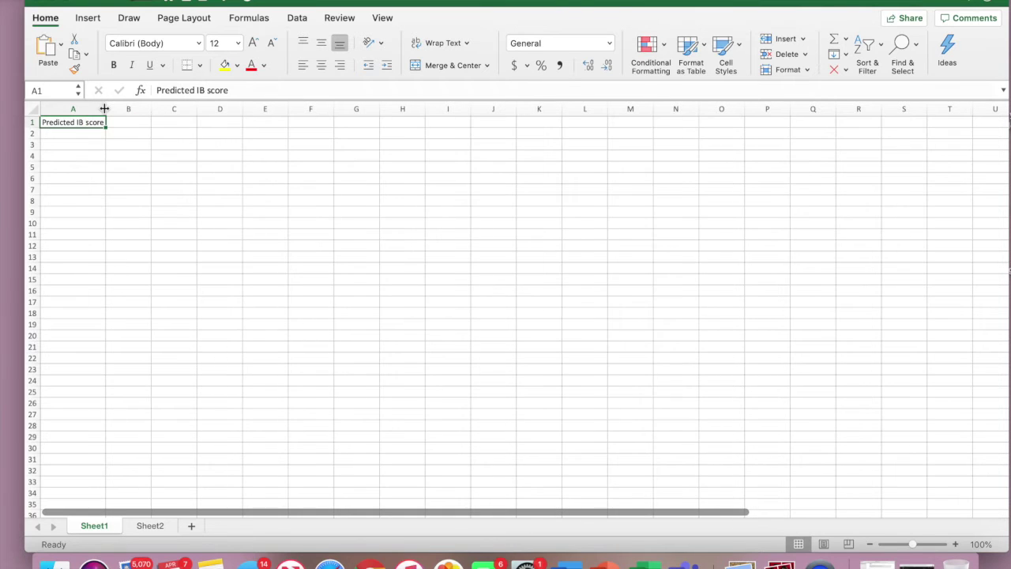
{"action": "left_click", "coordinate": [120, 132]}
{"action": "left_click", "coordinate": [95, 135]}
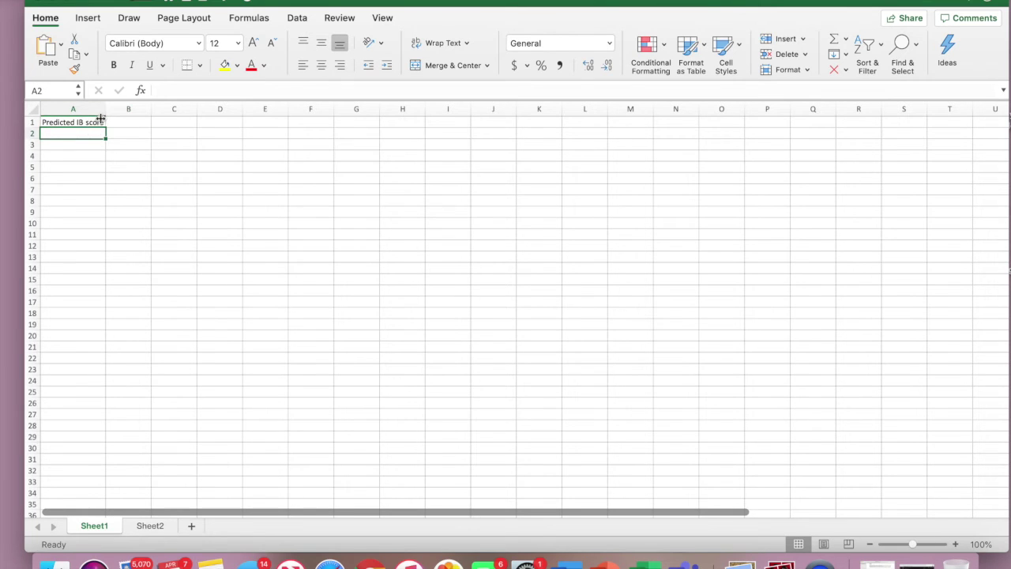
{"action": "left_click", "coordinate": [90, 155]}
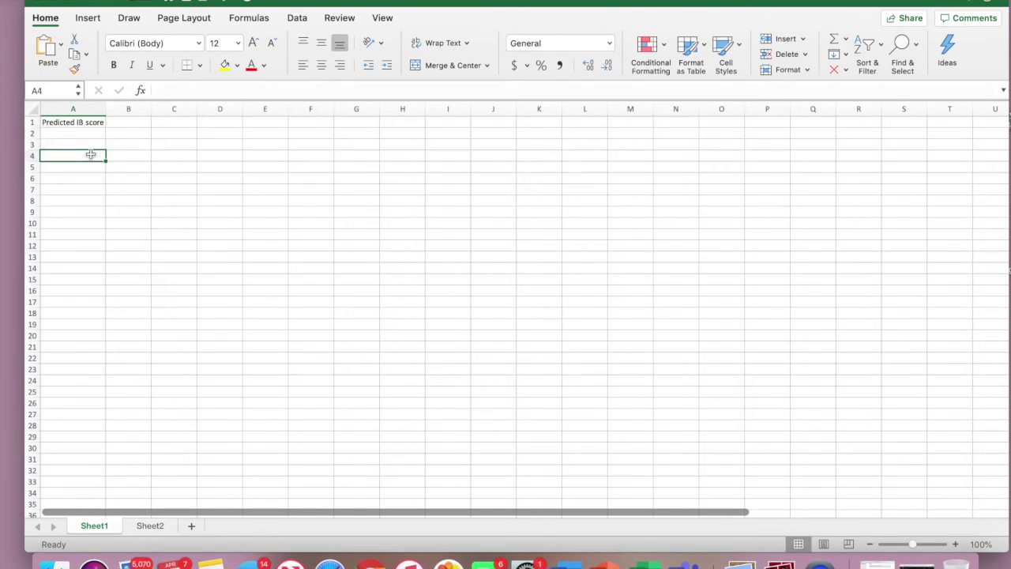
Step: Enter the heading "Actual IB score" in cell B1 and widen column B to fit the text
{"action": "left_click", "coordinate": [122, 126]}
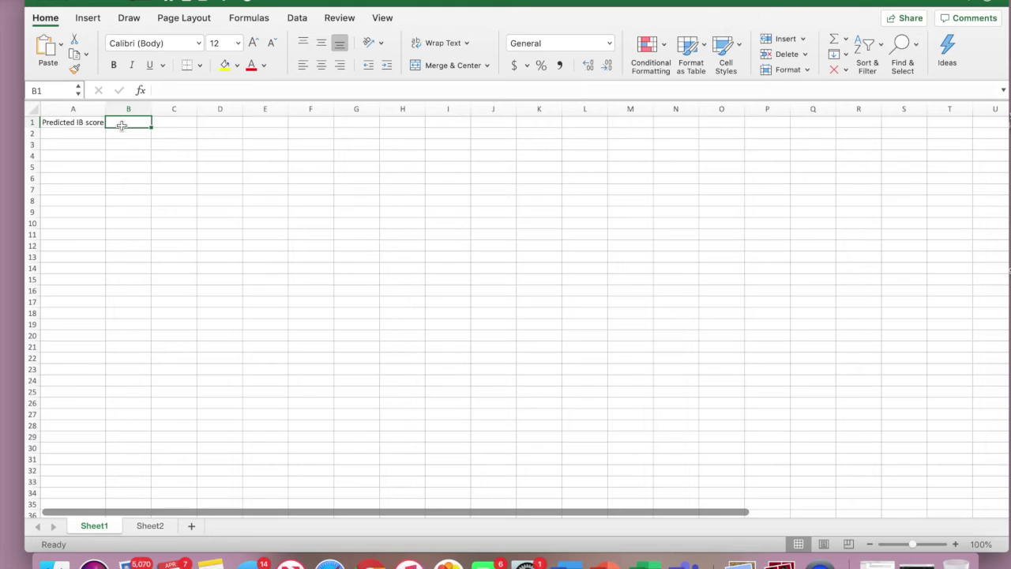
{"action": "type", "text": "Actual IB score"}
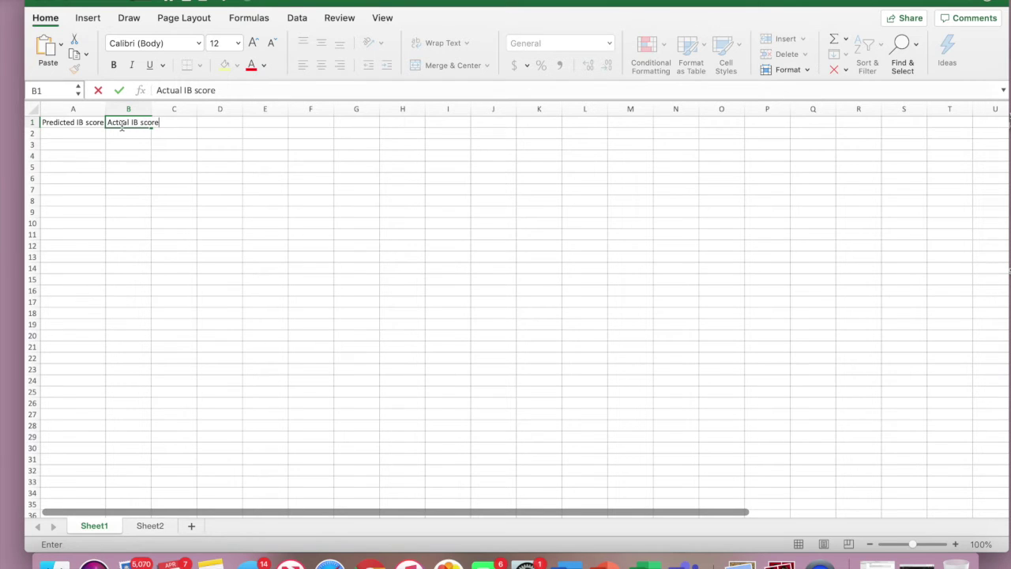
{"action": "mouse_move", "coordinate": [138, 108]}
{"action": "left_mouse_down"}
{"action": "mouse_move", "coordinate": [153, 108]}
{"action": "mouse_move", "coordinate": [141, 125]}
{"action": "left_mouse_up"}
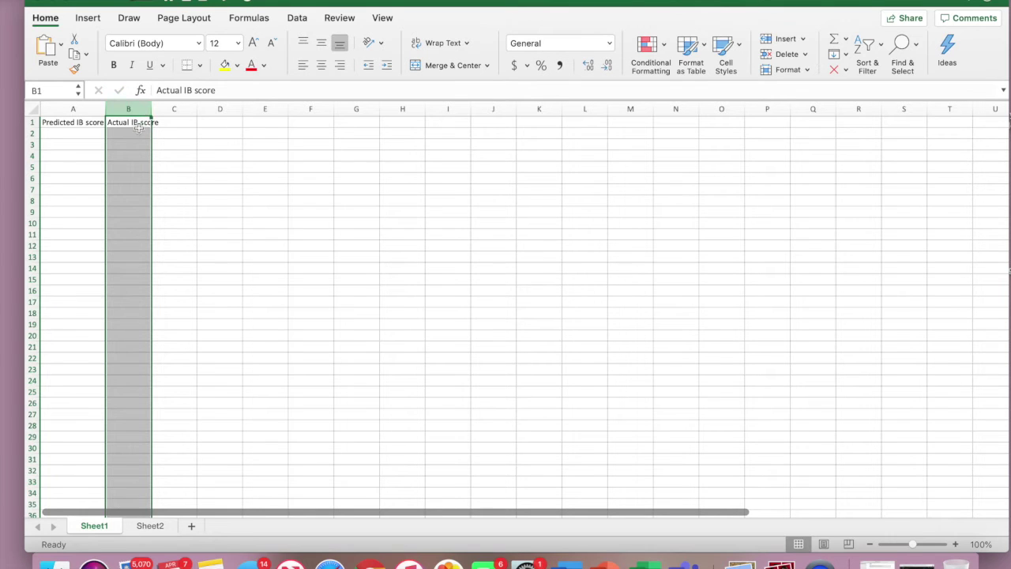
{"action": "left_click", "coordinate": [139, 130]}
{"action": "left_click", "coordinate": [136, 123]}
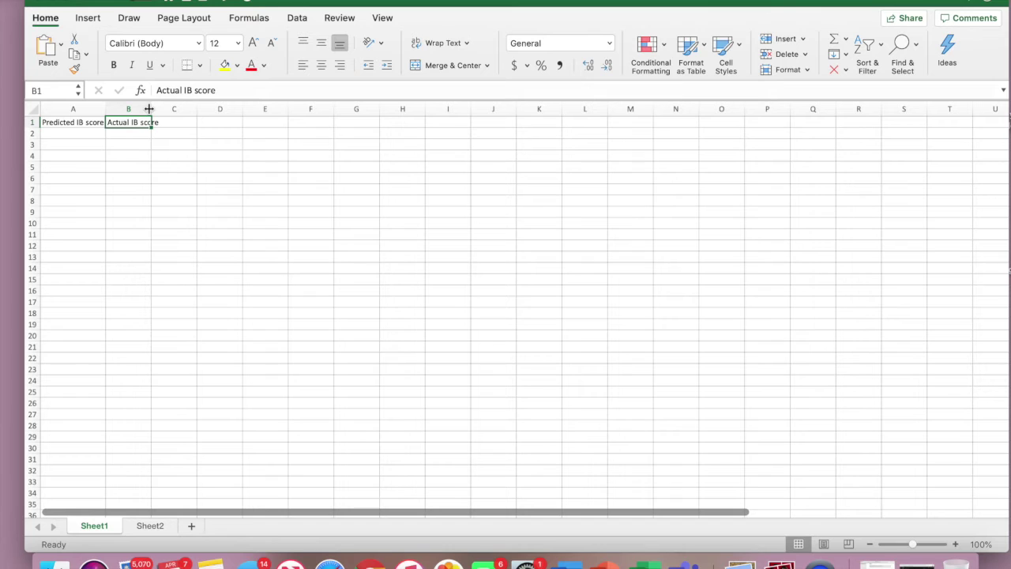
{"action": "left_click_drag", "start_coordinate": [149, 108], "coordinate": [158, 111]}
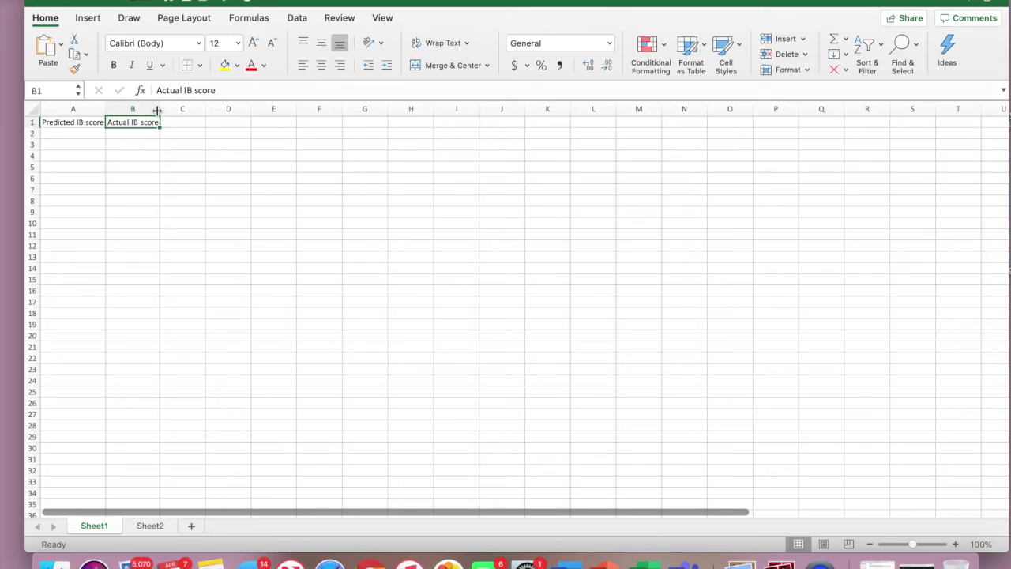
Step: Enter the predicted scores 4, 6, 3 and 7 in cells A2 to A5
{"action": "left_click", "coordinate": [93, 135]}
{"action": "left_click", "coordinate": [115, 134]}
{"action": "left_click", "coordinate": [92, 126]}
{"action": "left_click", "coordinate": [118, 124]}
{"action": "left_click", "coordinate": [60, 136]}
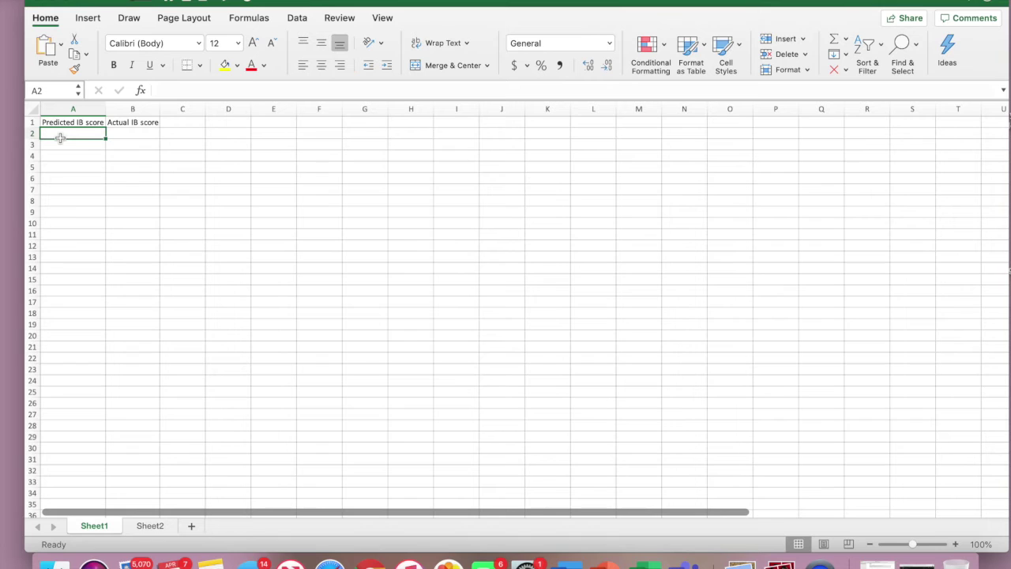
{"action": "type", "text": "4"}
{"action": "key", "text": "Return"}
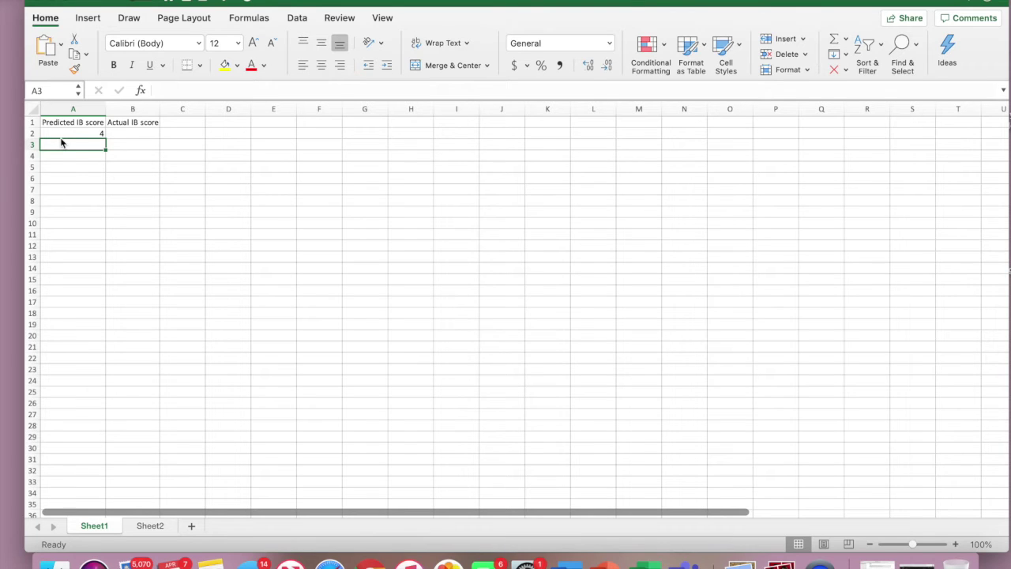
{"action": "type", "text": "6"}
{"action": "key", "text": "Return"}
{"action": "type", "text": "3"}
{"action": "key", "text": "Return"}
{"action": "type", "text": "7"}
{"action": "key", "text": "Return"}
{"action": "key", "text": "Right"}
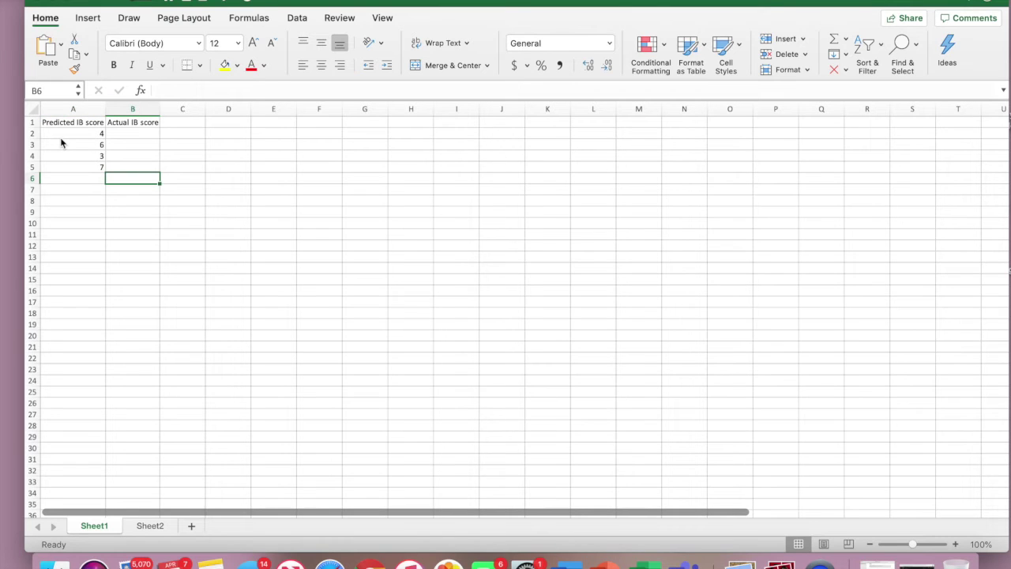
Step: Enter the actual scores 5, 4, 3 and 6 in cells B2 to B5
{"action": "left_click", "coordinate": [125, 138]}
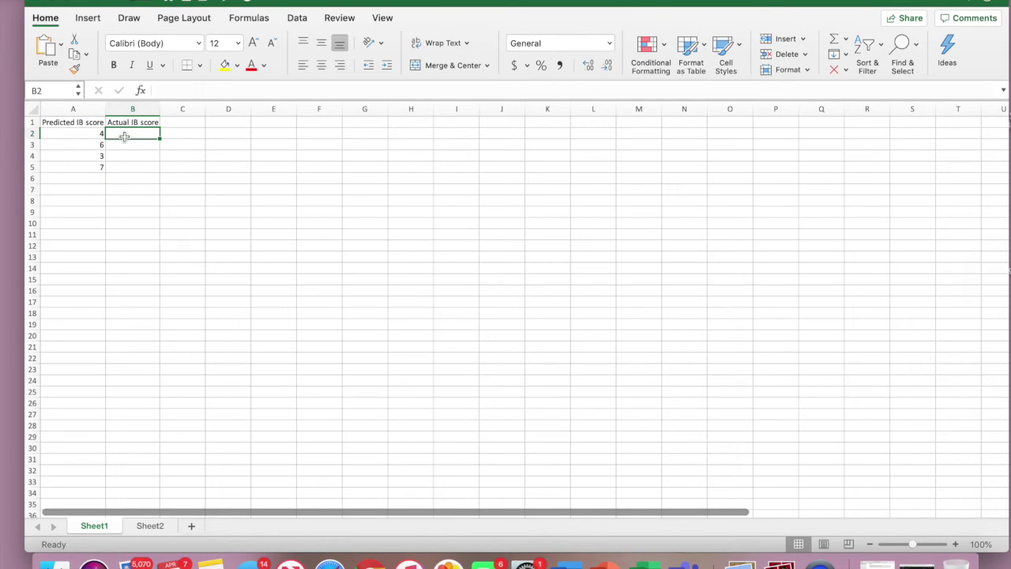
{"action": "type", "text": "5"}
{"action": "key", "text": "Return"}
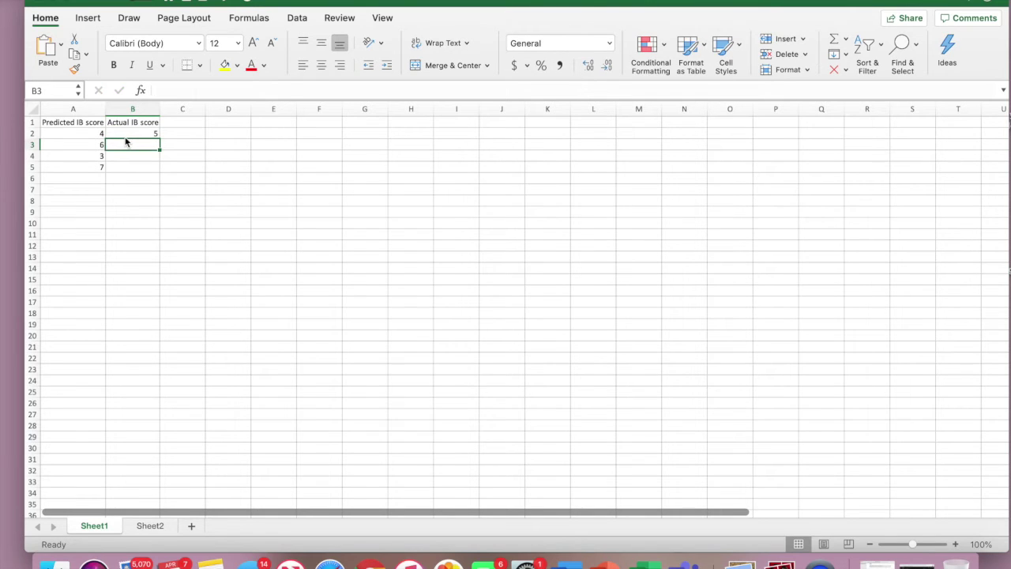
{"action": "type", "text": "4"}
{"action": "key", "text": "Return"}
{"action": "type", "text": "3"}
{"action": "key", "text": "Return"}
{"action": "type", "text": "6"}
{"action": "left_click", "coordinate": [203, 155]}
Step: Copy the whole of columns A and B, containing both headings and their scores
{"action": "left_click", "coordinate": [88, 124]}
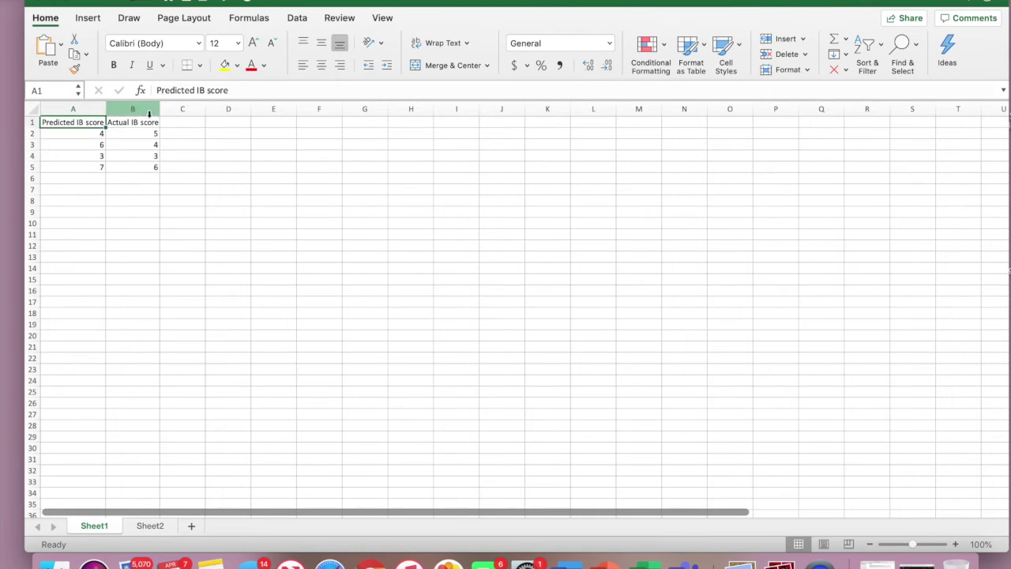
{"action": "left_click", "coordinate": [89, 111]}
{"action": "left_click_drag", "start_coordinate": [105, 109], "coordinate": [133, 109]}
{"action": "mouse_move", "coordinate": [181, 155]}
{"action": "left_mouse_down"}
{"action": "mouse_move", "coordinate": [181, 506]}
{"action": "mouse_move", "coordinate": [182, 167]}
{"action": "left_mouse_up"}
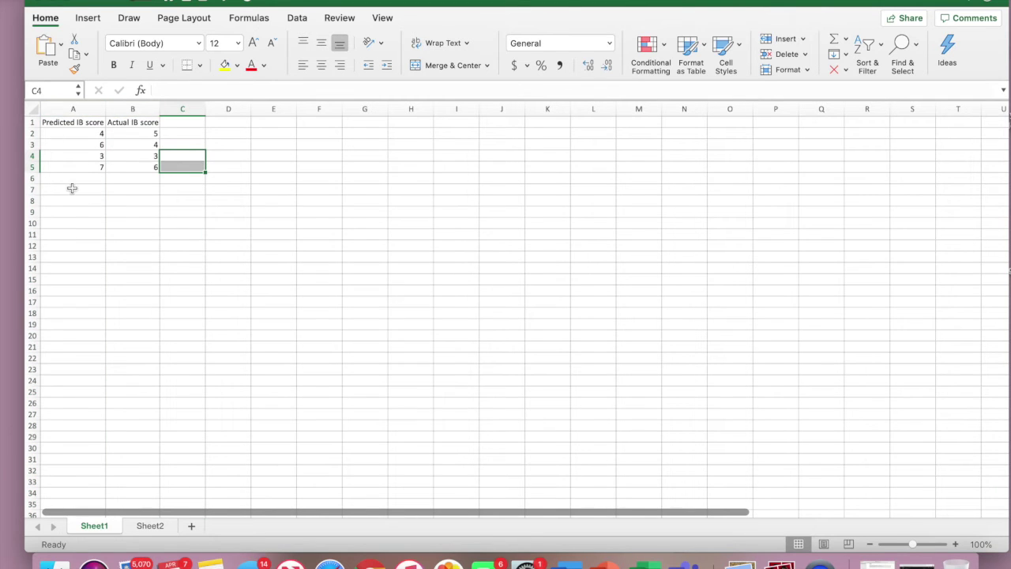
{"action": "left_click", "coordinate": [92, 113]}
{"action": "left_click_drag", "start_coordinate": [92, 113], "coordinate": [128, 108]}
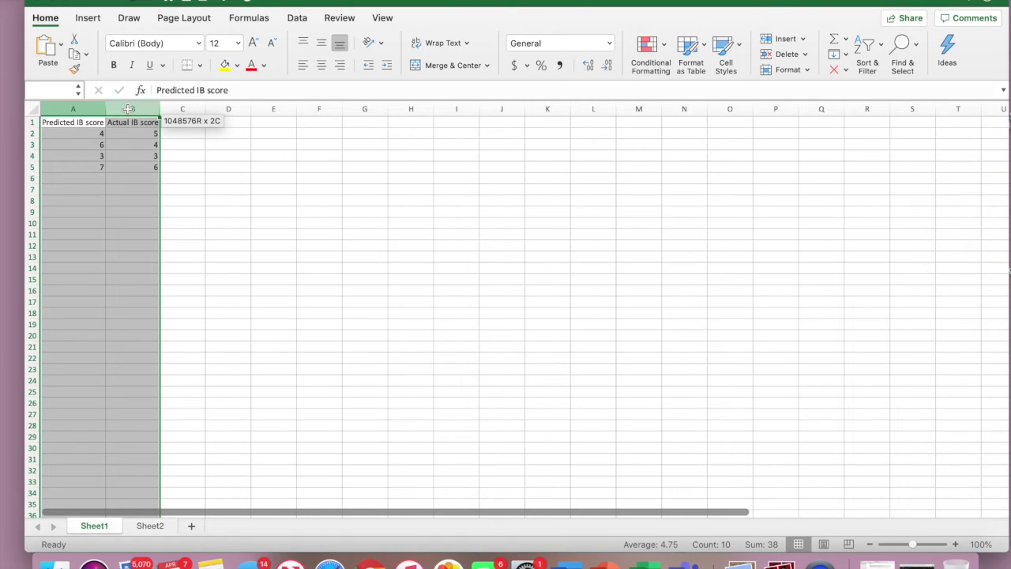
{"action": "left_click_drag", "start_coordinate": [128, 109], "coordinate": [128, 108]}
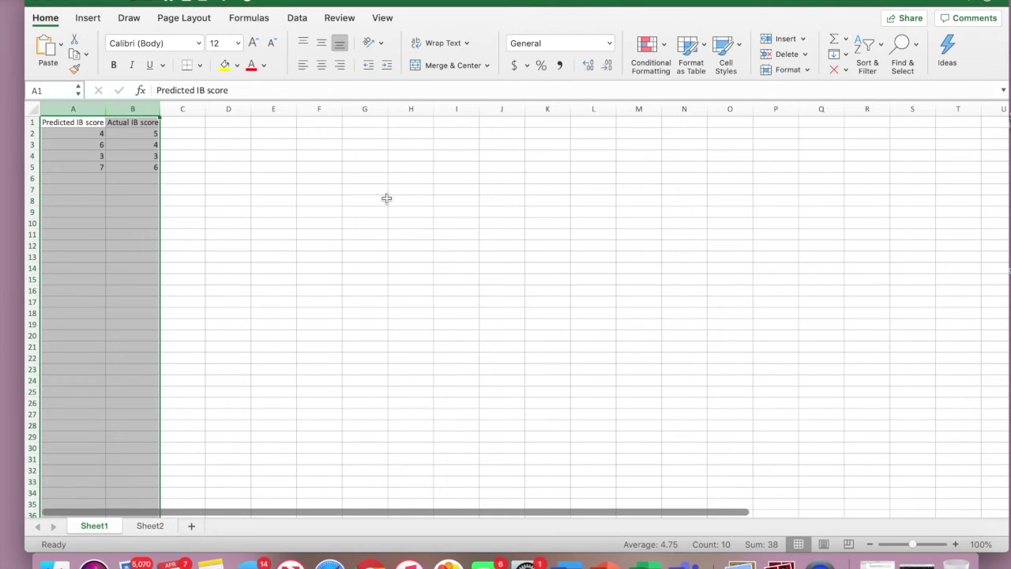
{"action": "key", "text": "super+c"}
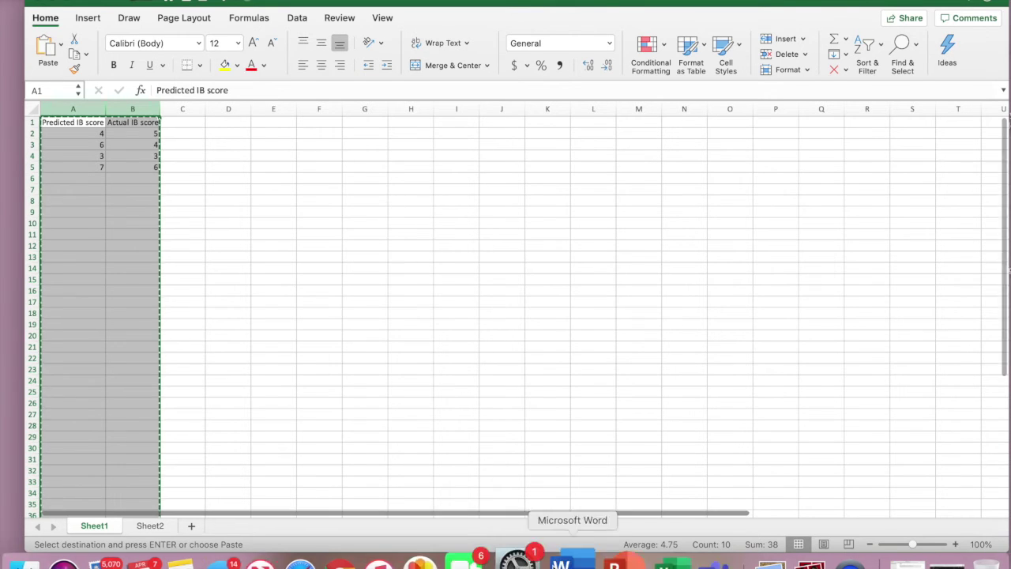
Step: Switch to Microsoft Word, create a blank document and paste the copied score table into it
{"action": "left_click", "coordinate": [561, 563]}
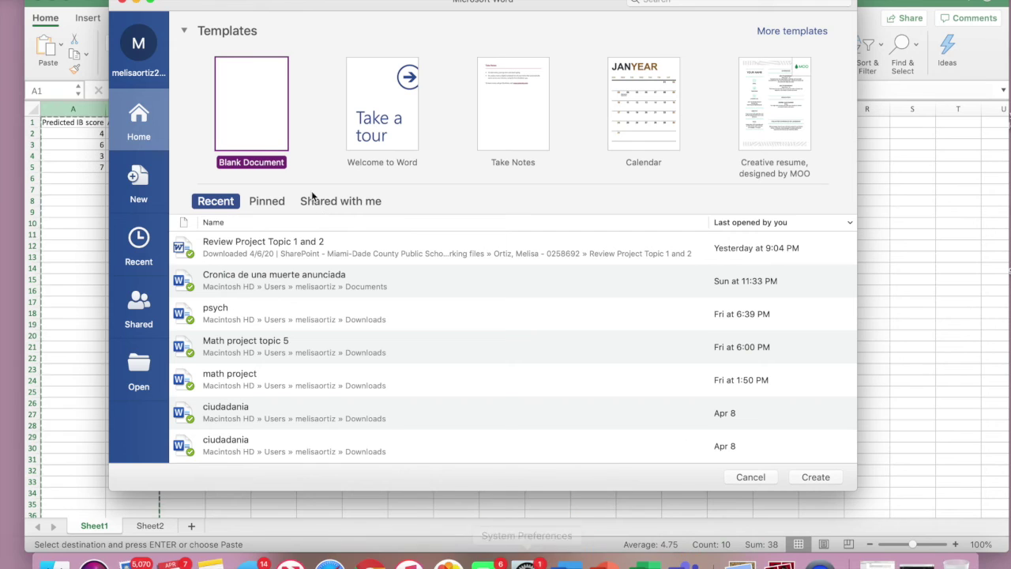
{"action": "double_click", "coordinate": [238, 112]}
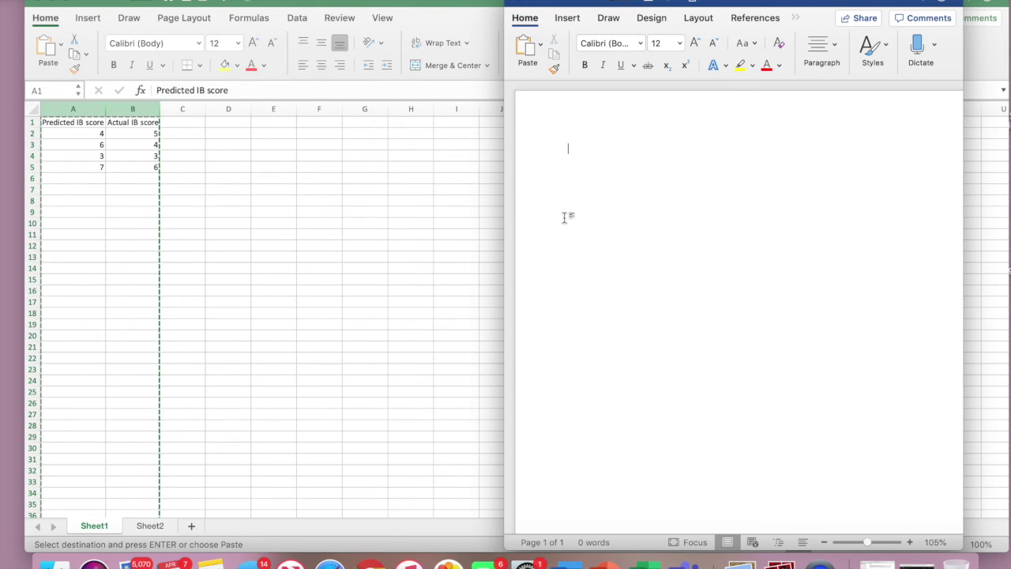
{"action": "key", "text": "super+v"}
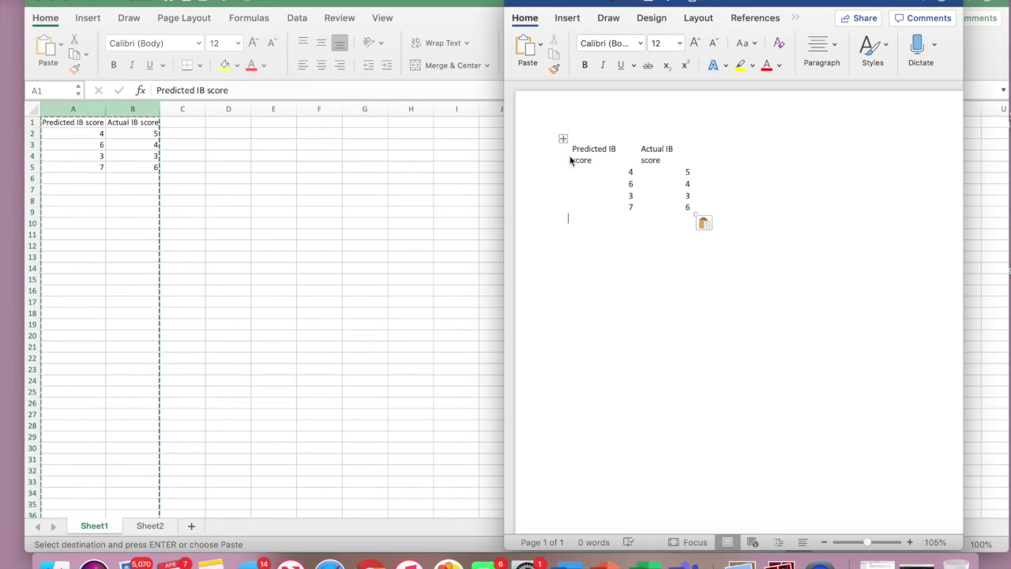
Step: Apply the All borders setting to the entire pasted score table in the Word document
{"action": "double_click", "coordinate": [575, 151]}
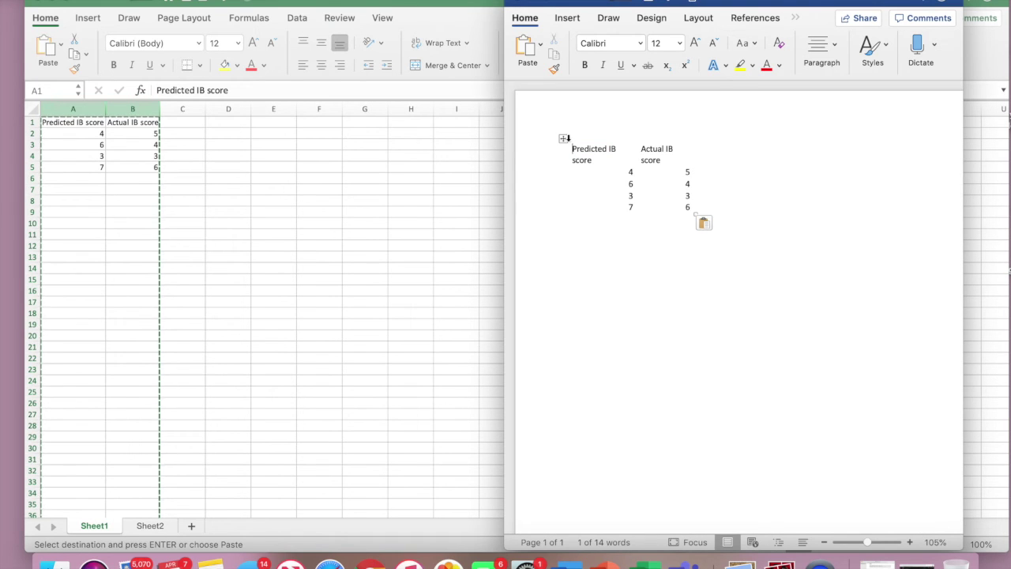
{"action": "left_click_drag", "start_coordinate": [572, 151], "coordinate": [689, 207]}
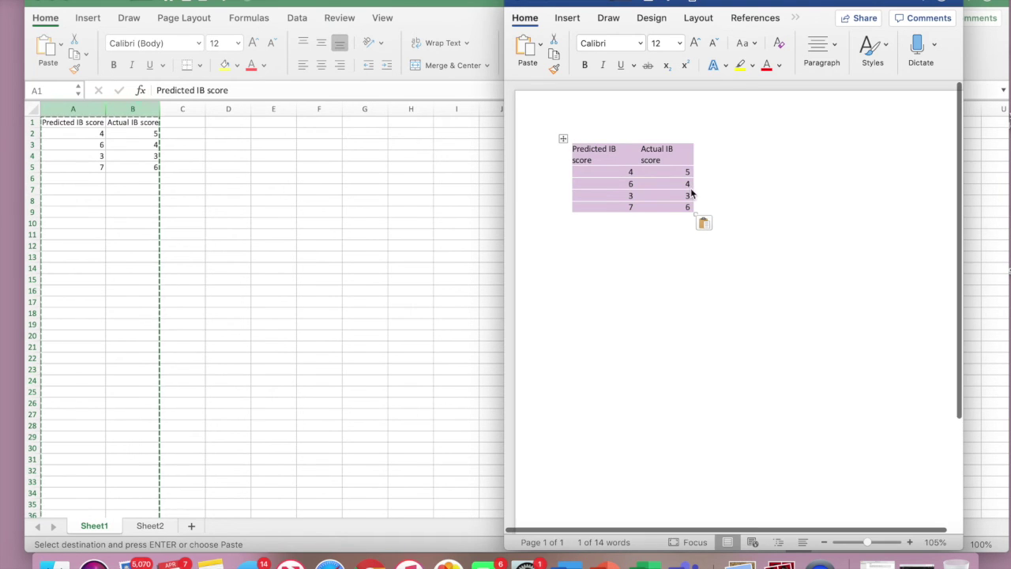
{"action": "right_click", "coordinate": [690, 188]}
{"action": "mouse_move", "coordinate": [719, 295]}
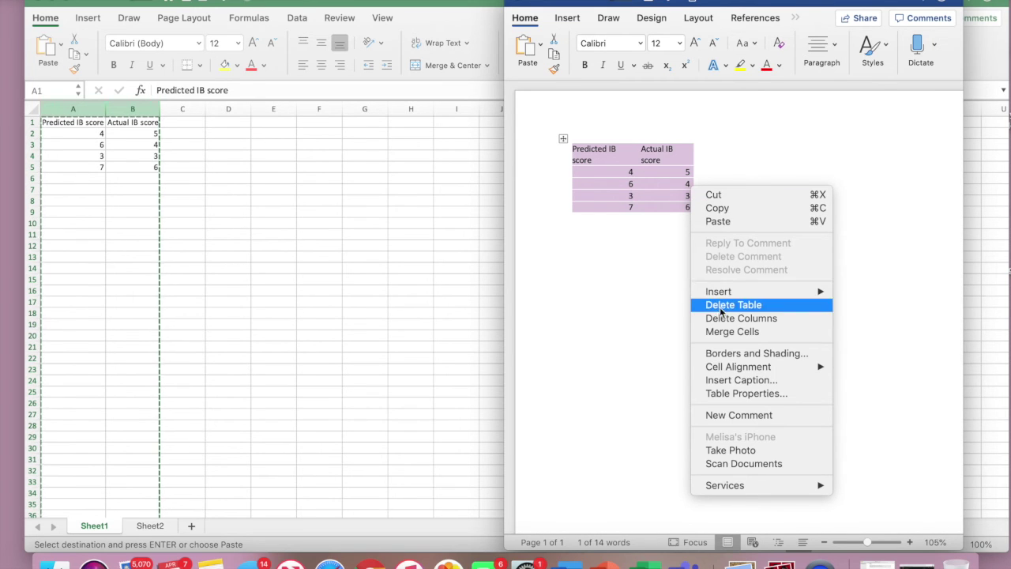
{"action": "left_click", "coordinate": [672, 361]}
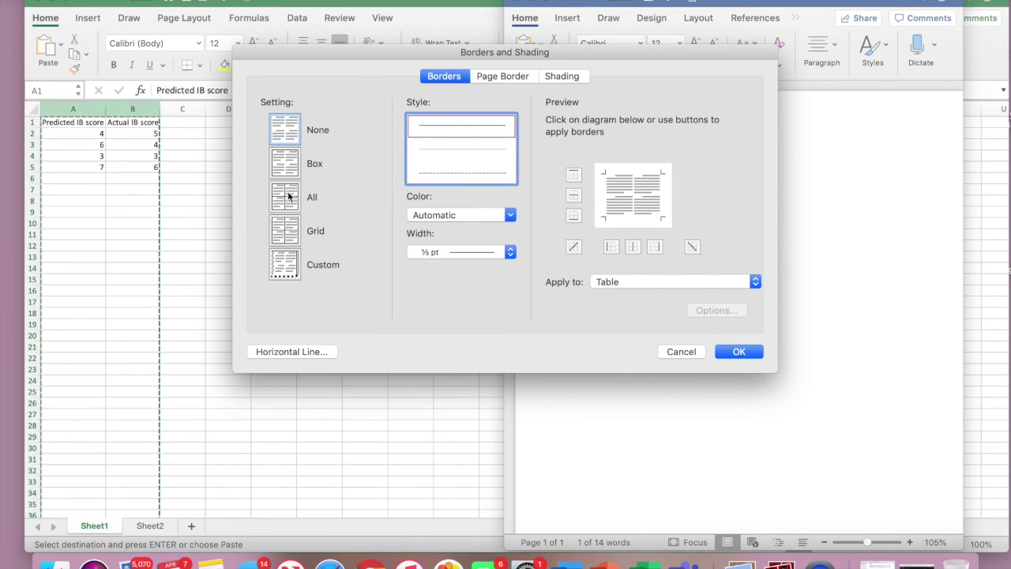
{"action": "left_click", "coordinate": [287, 197]}
{"action": "left_click", "coordinate": [737, 353]}
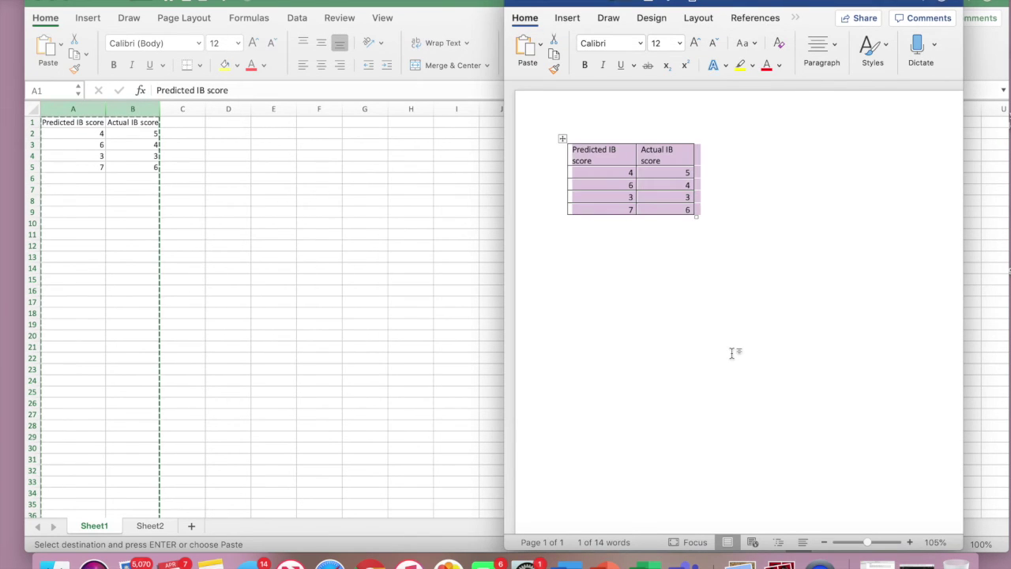
{"action": "left_click", "coordinate": [698, 328]}
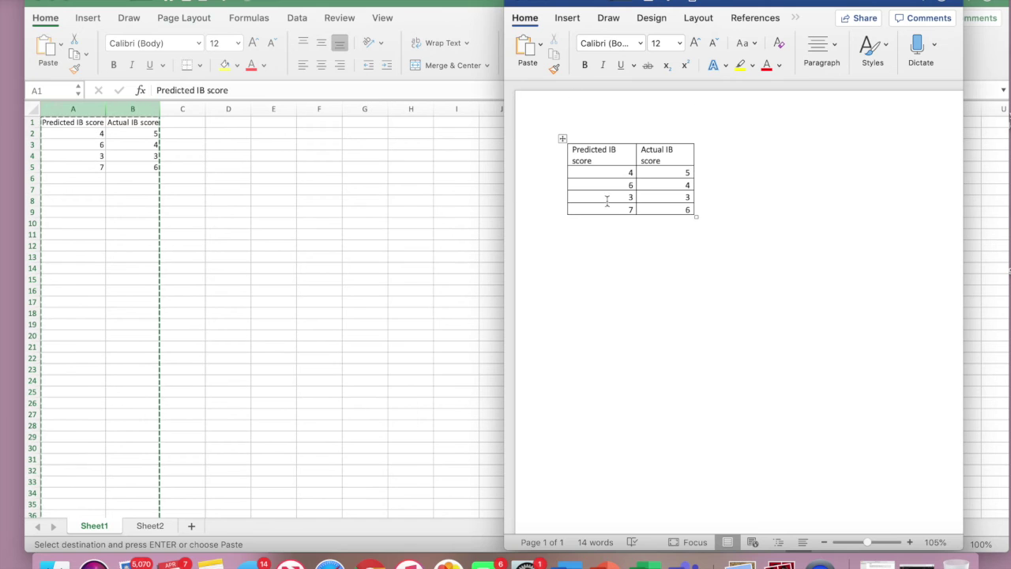
Step: Close the Word document without saving it and return to the Excel workbook
{"action": "left_click_drag", "start_coordinate": [815, 2], "coordinate": [789, 2]}
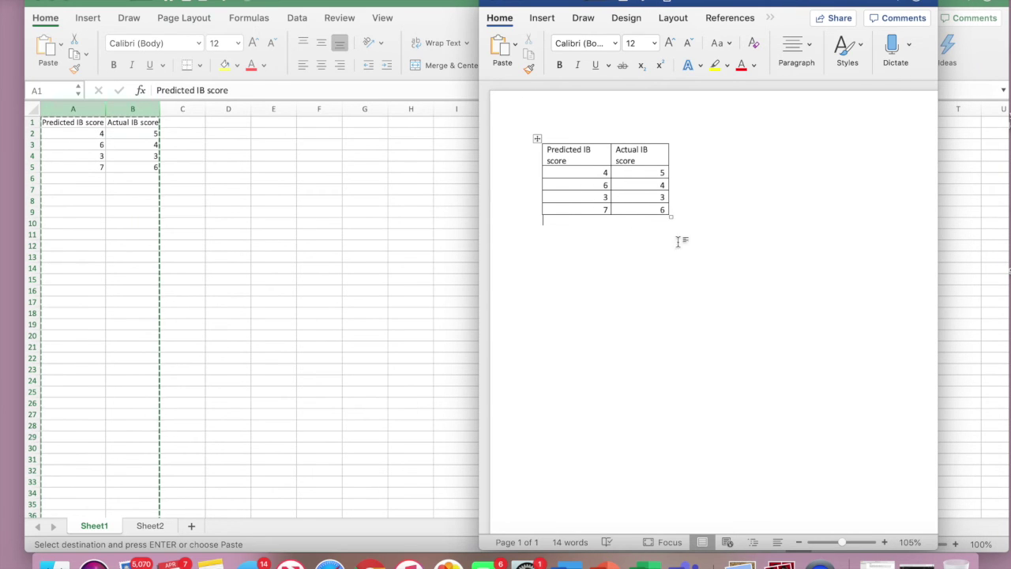
{"action": "left_click", "coordinate": [491, 3]}
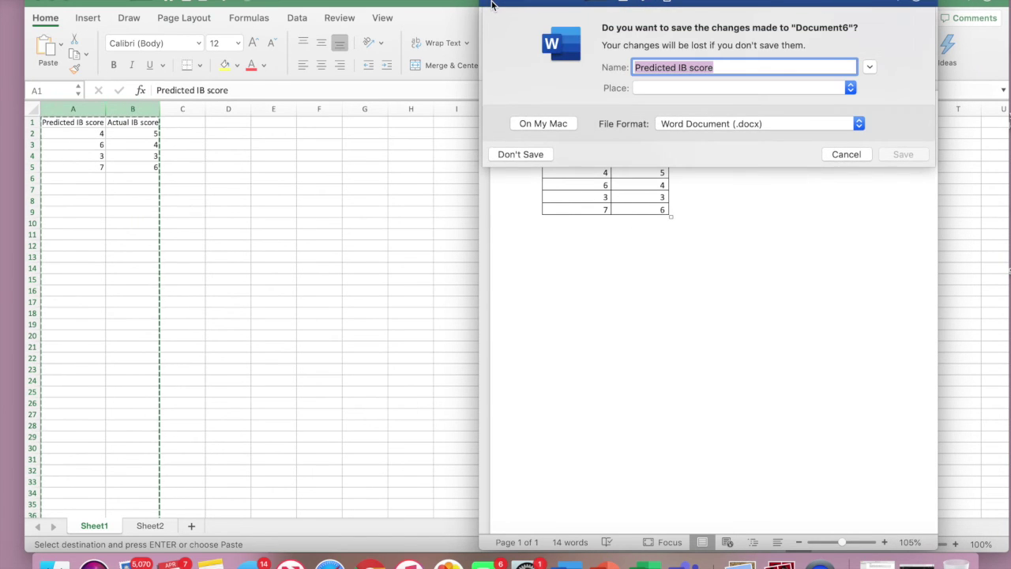
{"action": "left_click", "coordinate": [542, 158]}
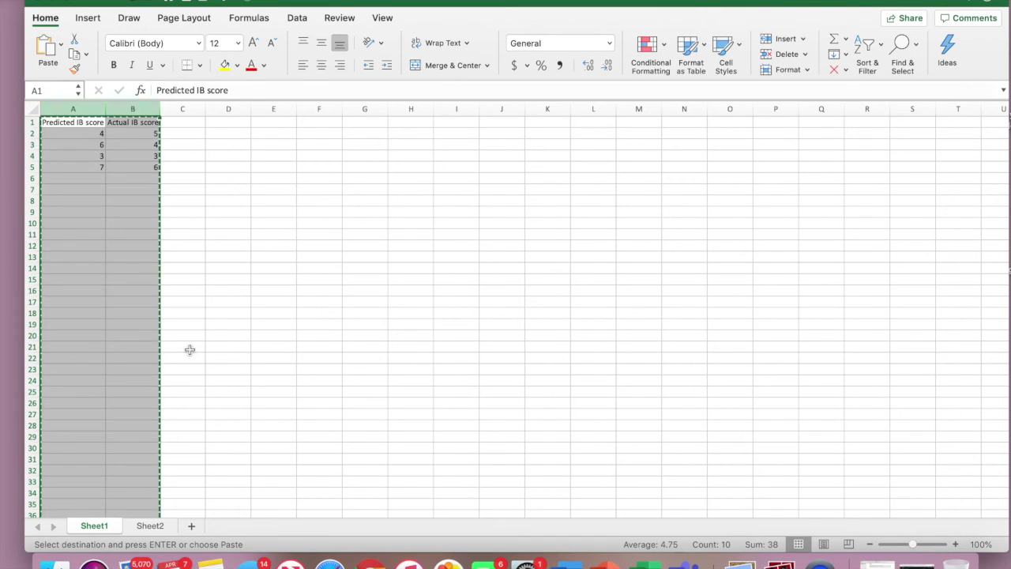
{"action": "left_click", "coordinate": [237, 221]}
{"action": "left_click", "coordinate": [239, 170]}
{"action": "left_click", "coordinate": [240, 170]}
{"action": "key", "text": "F2"}
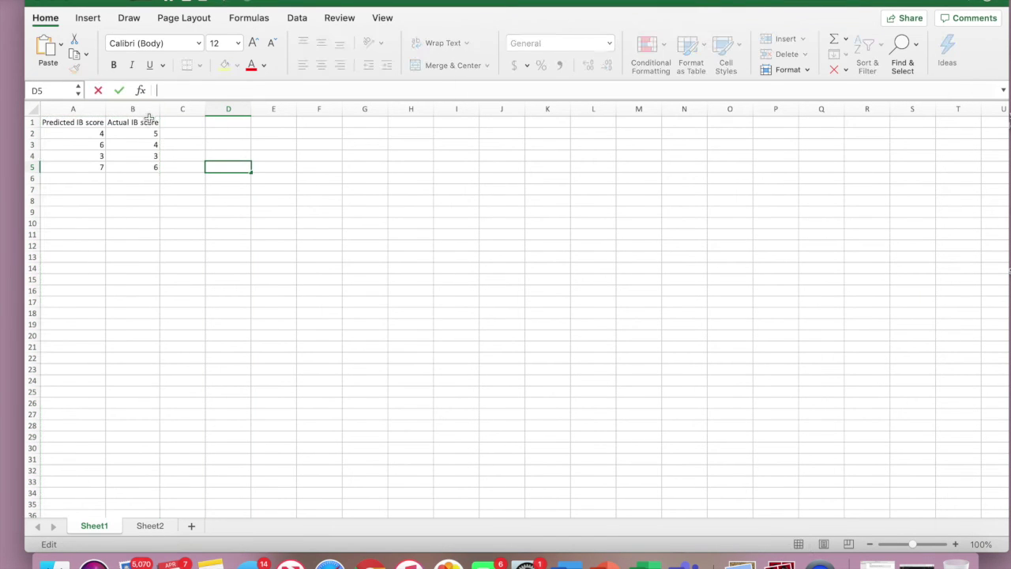
Step: Select empty cell A6 and examine the available insert and formula commands, including the list of AutoSum functions
{"action": "left_click", "coordinate": [73, 109]}
{"action": "left_click", "coordinate": [79, 180]}
{"action": "left_click", "coordinate": [88, 17]}
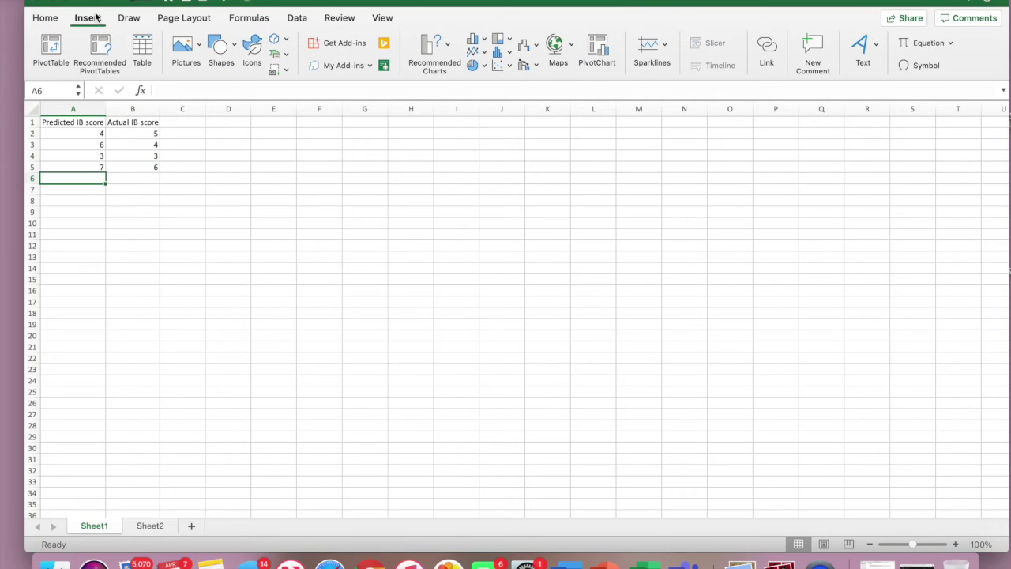
{"action": "left_click", "coordinate": [251, 18]}
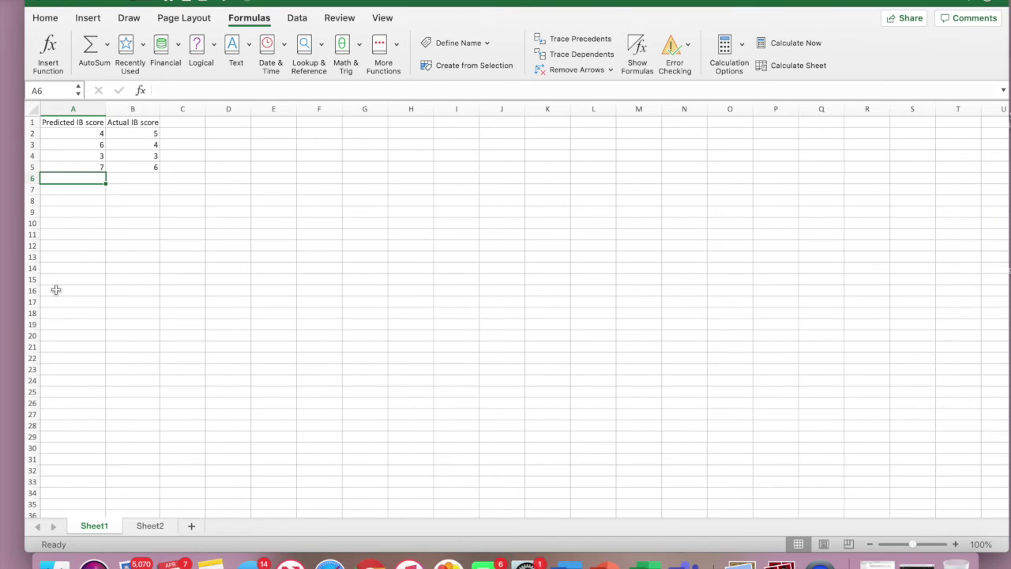
{"action": "left_click", "coordinate": [108, 52]}
{"action": "left_click", "coordinate": [109, 52]}
{"action": "left_click", "coordinate": [107, 47]}
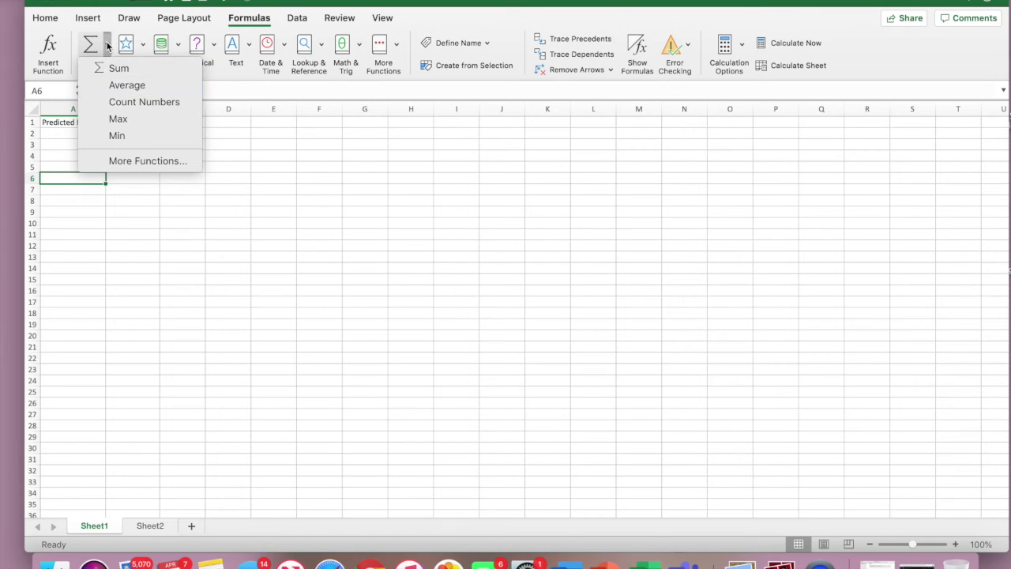
{"action": "left_click", "coordinate": [108, 46]}
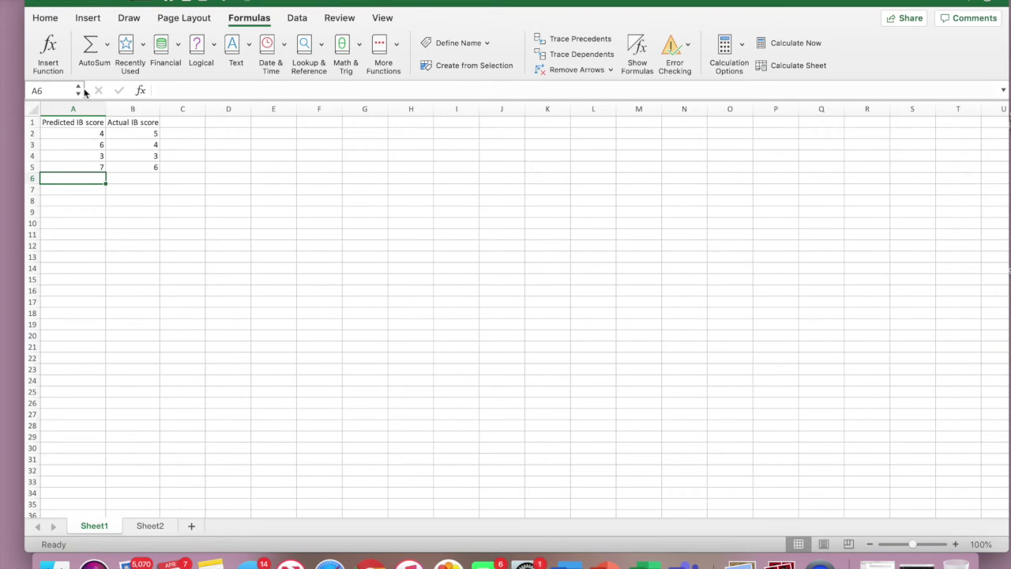
Step: Sum the predicted scores in A2:A5 with AutoSum in cell A6
{"action": "double_click", "coordinate": [81, 180]}
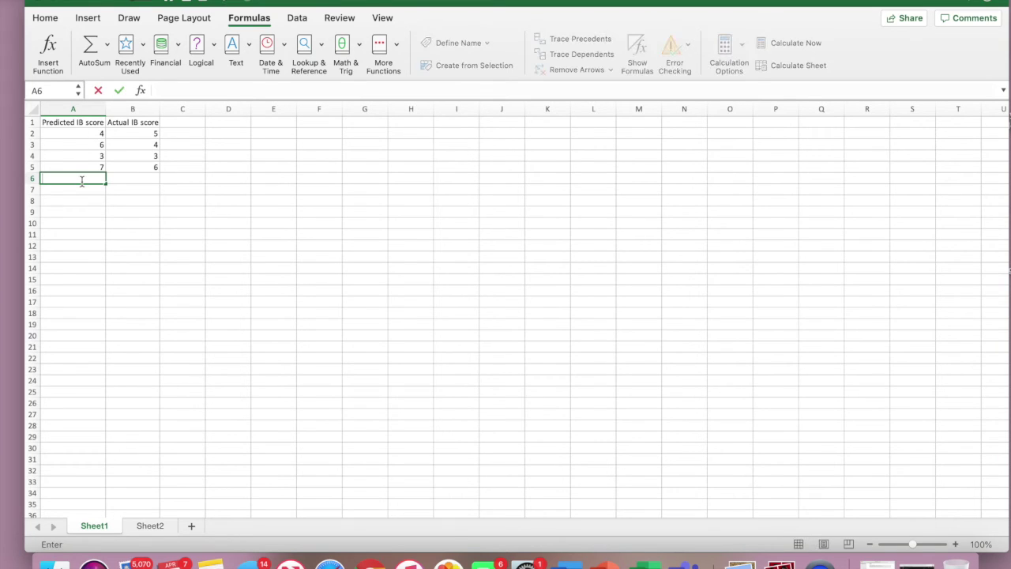
{"action": "left_click", "coordinate": [99, 46]}
{"action": "left_click", "coordinate": [99, 46]}
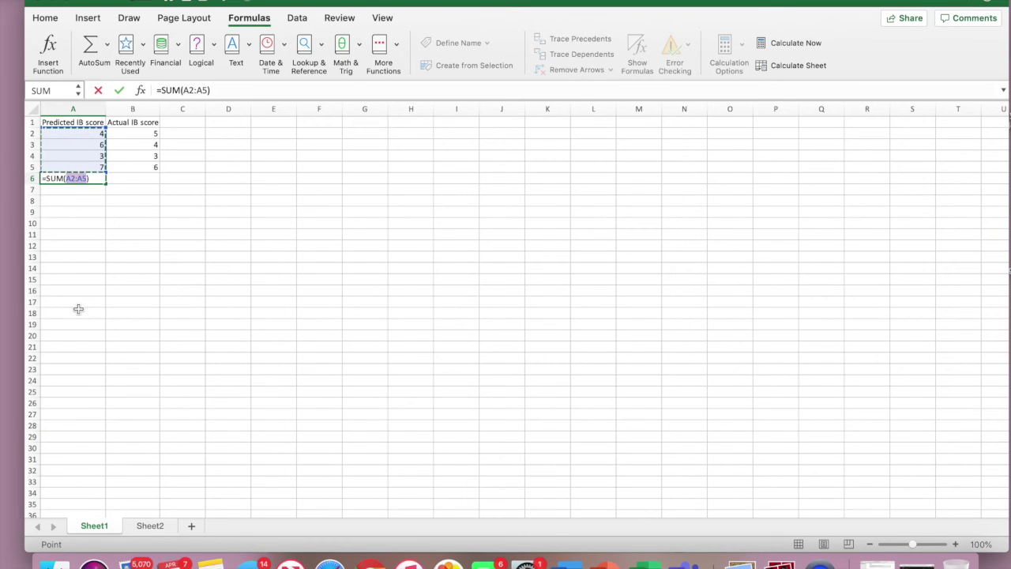
{"action": "key", "text": "Return"}
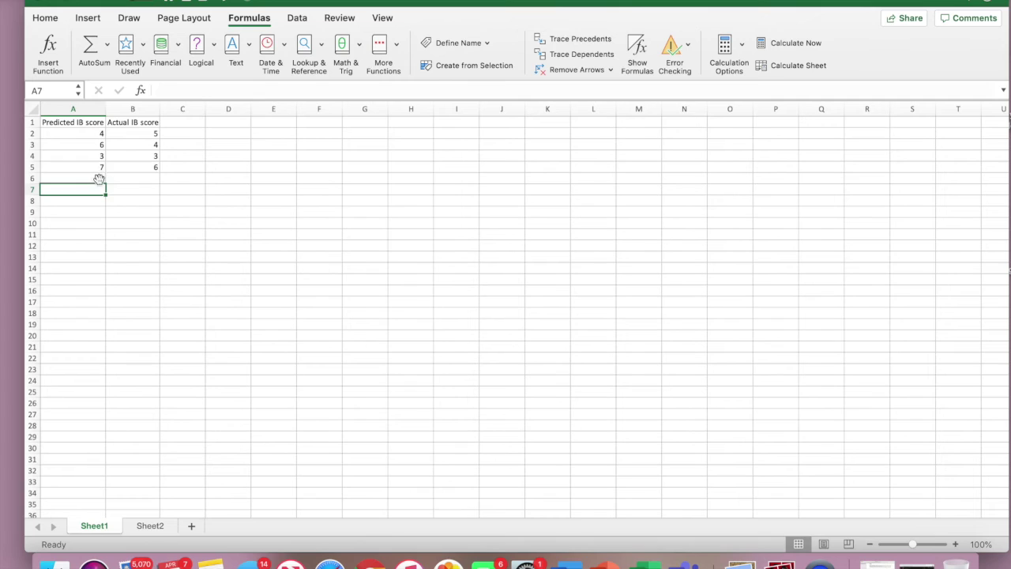
Step: Replace the sum in cell A6 with the AutoSum Average of the predicted scores in A2:A5
{"action": "left_click", "coordinate": [96, 180]}
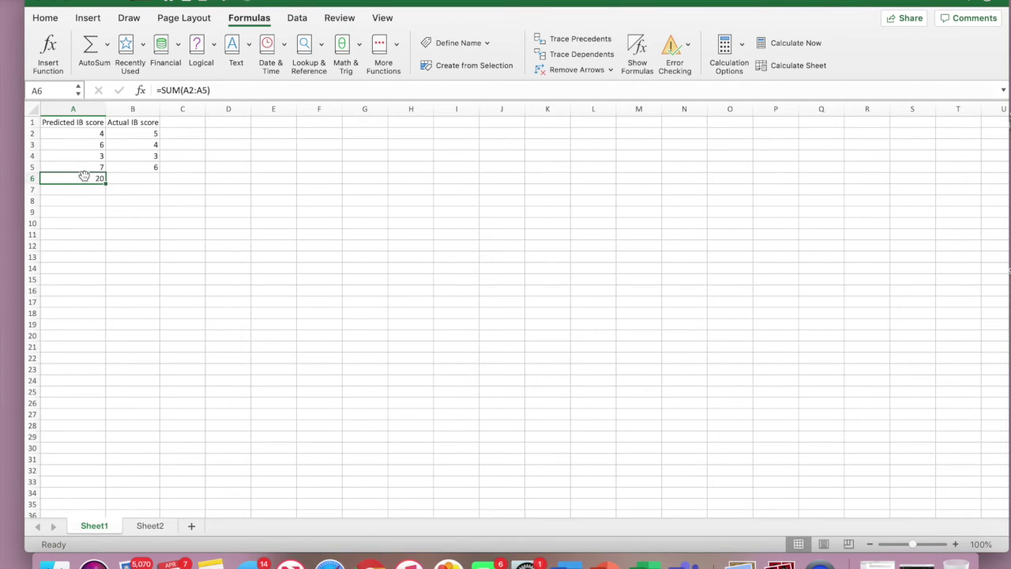
{"action": "key", "text": "Delete"}
{"action": "left_click", "coordinate": [111, 53]}
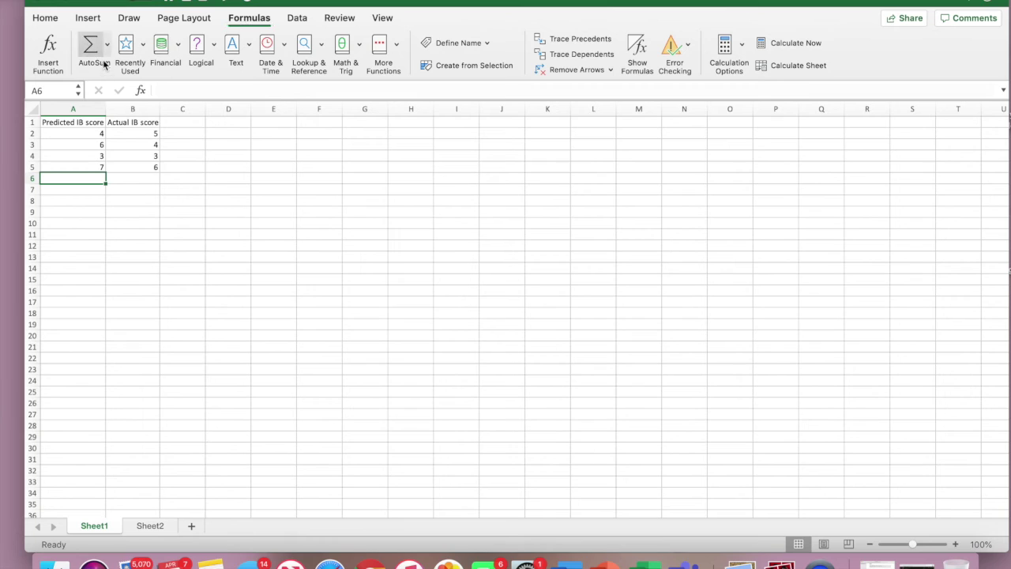
{"action": "left_click", "coordinate": [110, 47]}
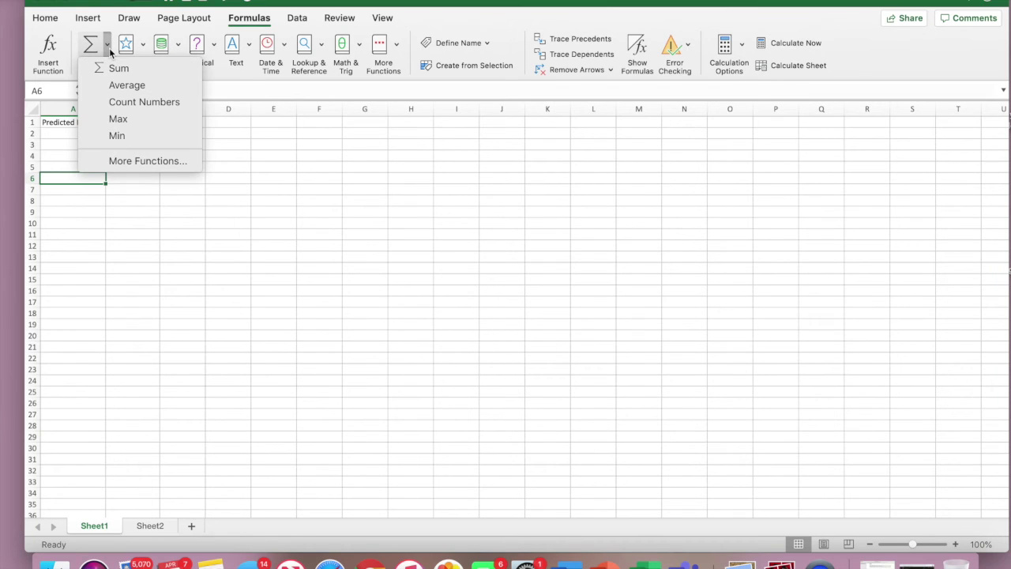
{"action": "left_click", "coordinate": [117, 84]}
{"action": "key", "text": "Return"}
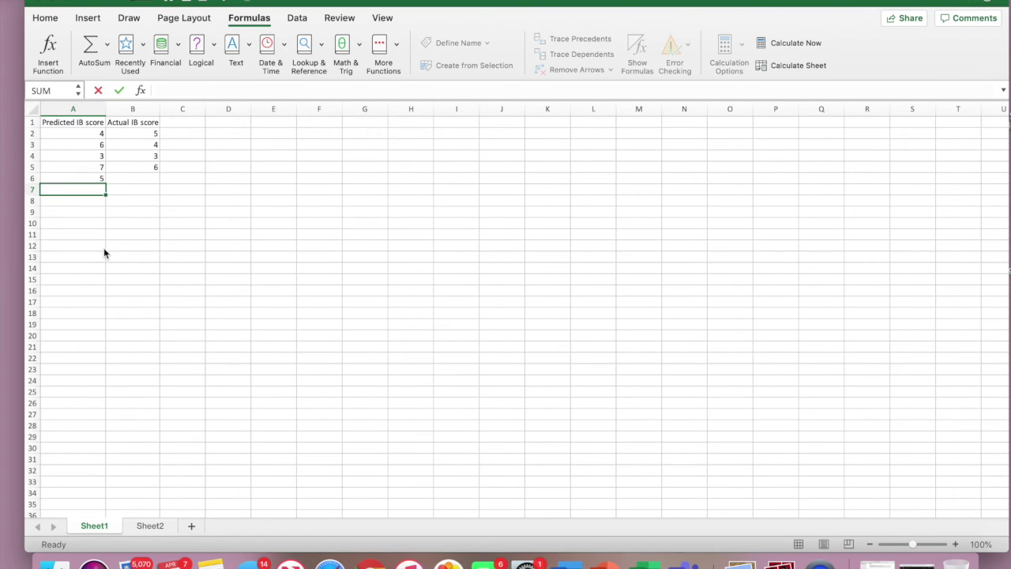
Step: Clear the average formula from cell A6
{"action": "left_click", "coordinate": [96, 180]}
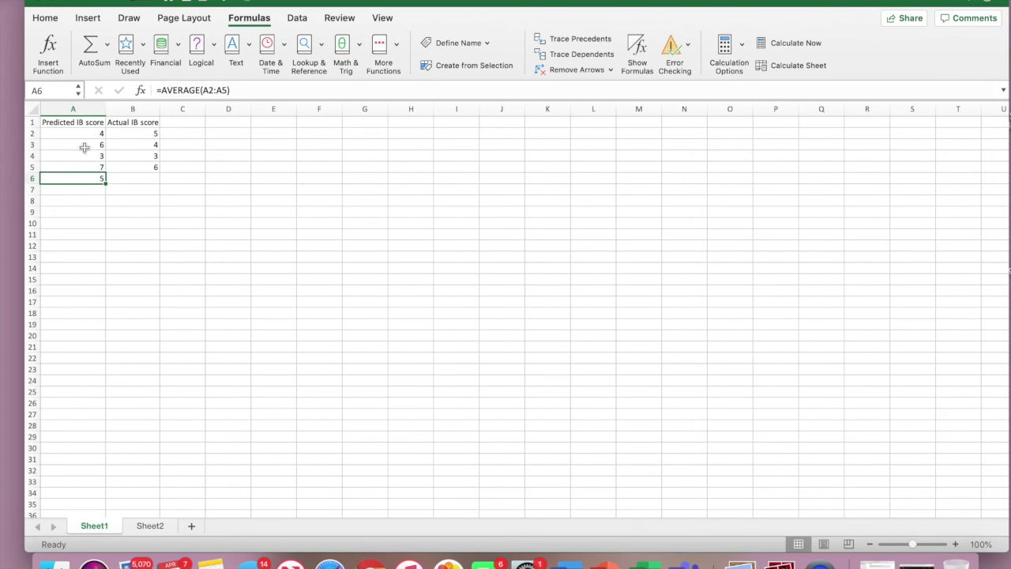
{"action": "key", "text": "Delete"}
{"action": "left_click", "coordinate": [155, 179]}
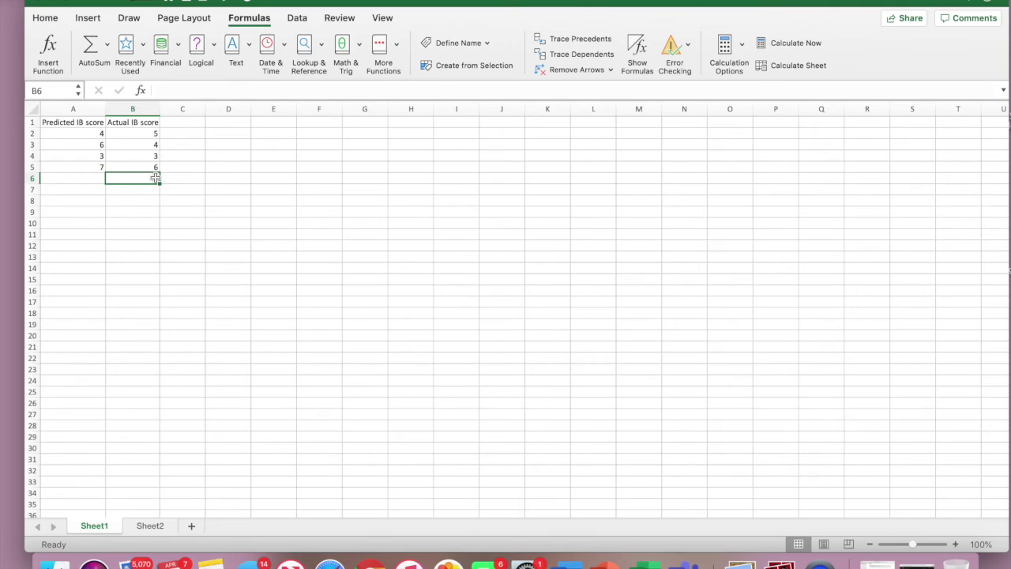
Step: Average both score columns at once in row 6 by applying the AutoSum Average function to the table A1:B5
{"action": "left_click", "coordinate": [77, 125]}
{"action": "left_click_drag", "start_coordinate": [77, 124], "coordinate": [155, 168]}
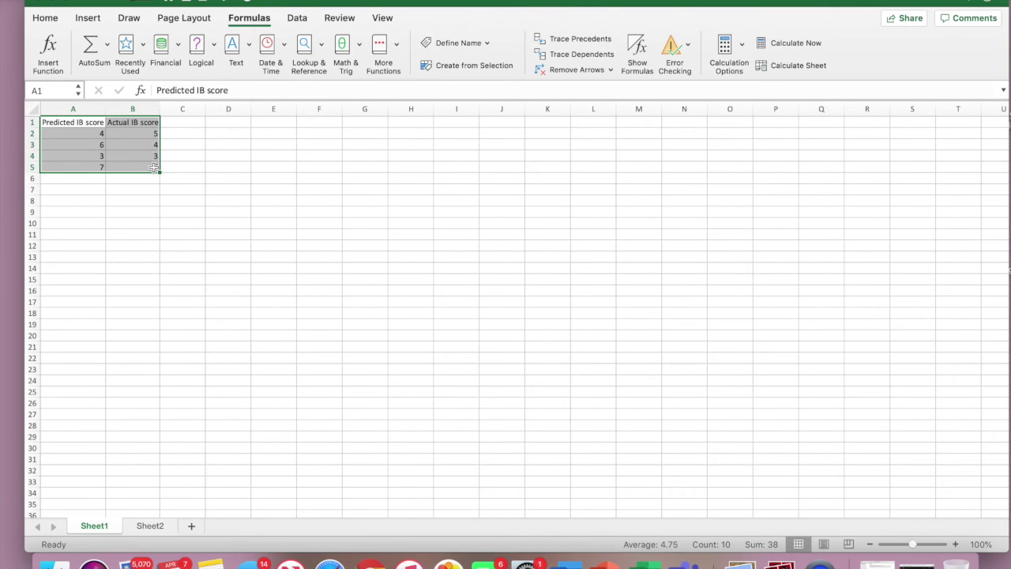
{"action": "left_click", "coordinate": [107, 44]}
{"action": "left_click", "coordinate": [125, 85]}
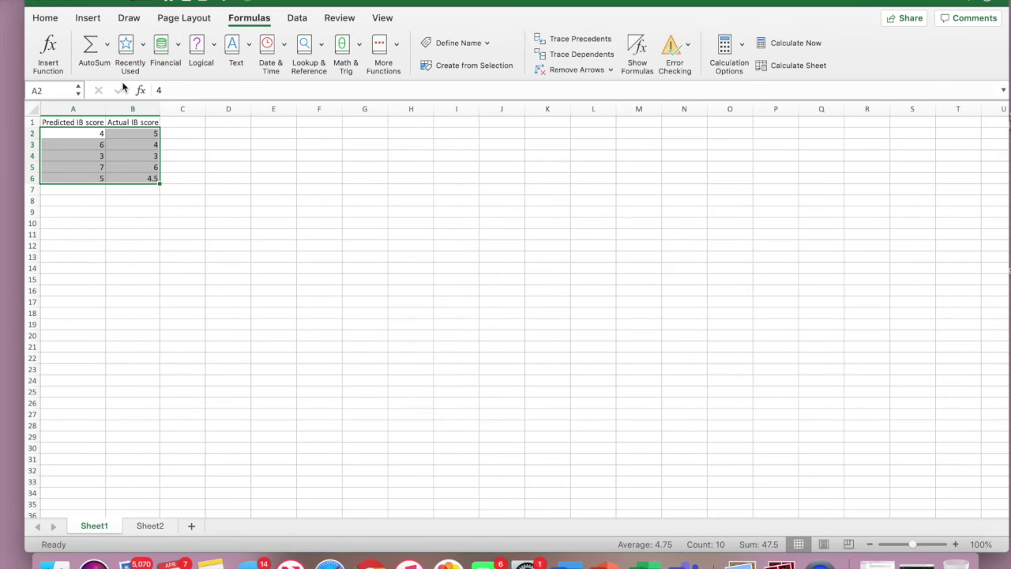
{"action": "left_click", "coordinate": [208, 175]}
{"action": "key", "text": "Return"}
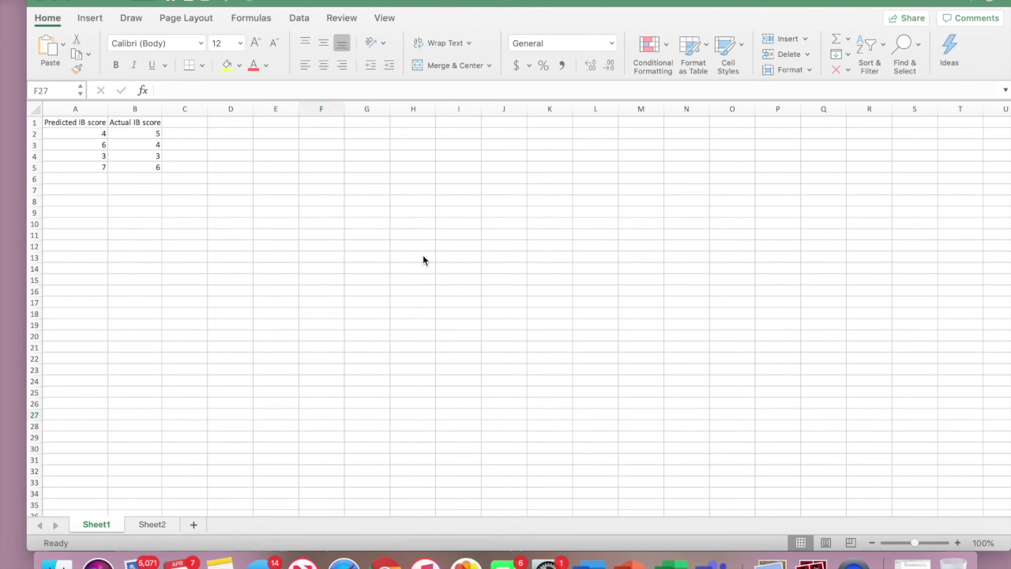
Step: Select the whole of columns A and B, holding the predicted and actual IB scores, as chart data
{"action": "left_click_drag", "start_coordinate": [438, 2], "coordinate": [426, 2]}
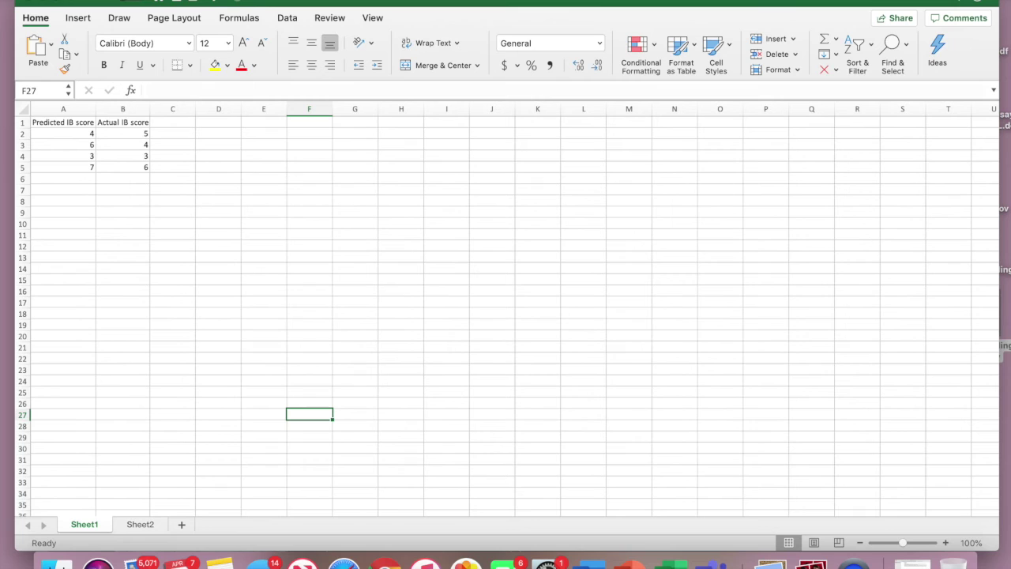
{"action": "left_click", "coordinate": [79, 19]}
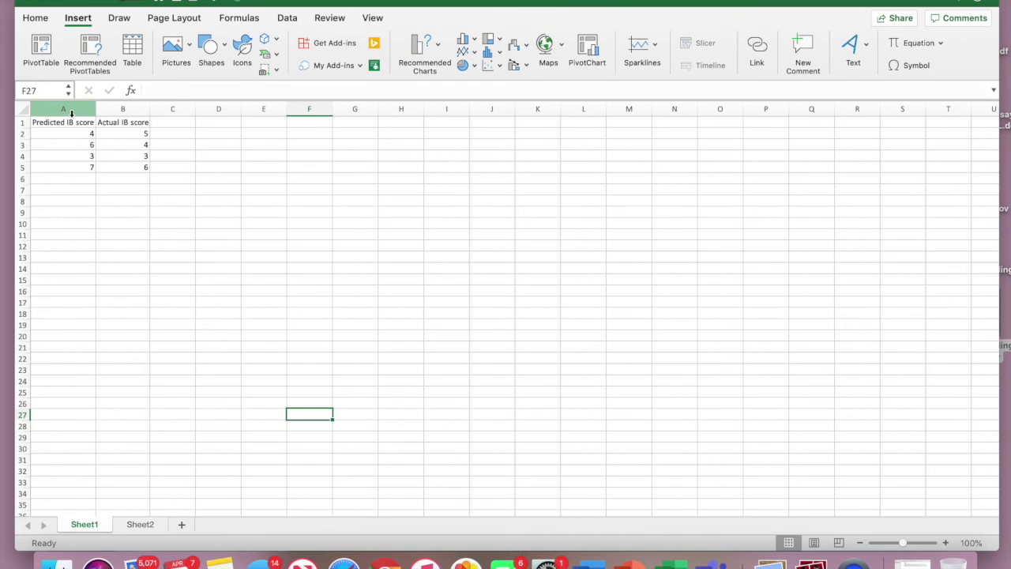
{"action": "left_click_drag", "start_coordinate": [72, 110], "coordinate": [105, 111]}
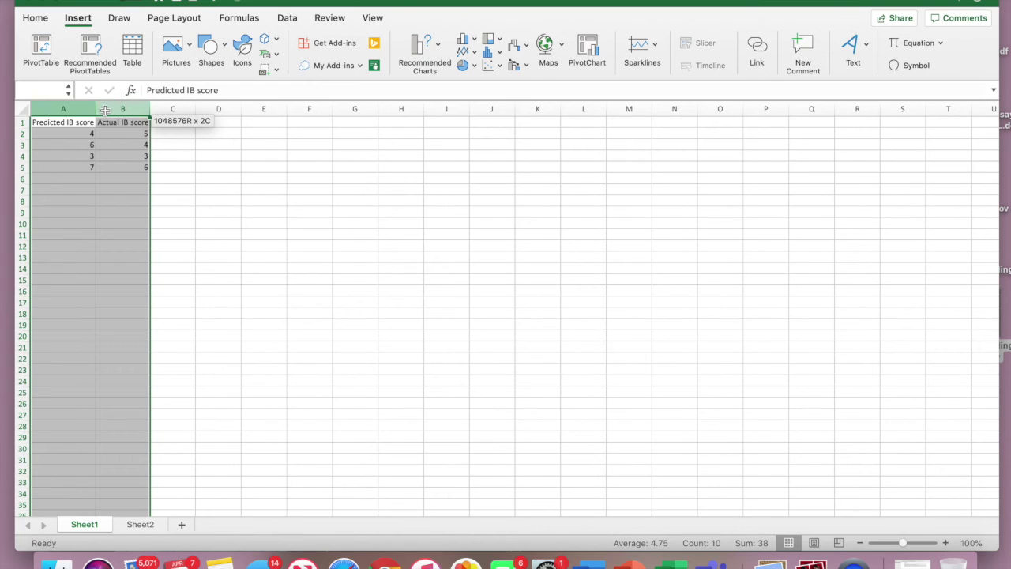
{"action": "left_click_drag", "start_coordinate": [104, 112], "coordinate": [108, 113]}
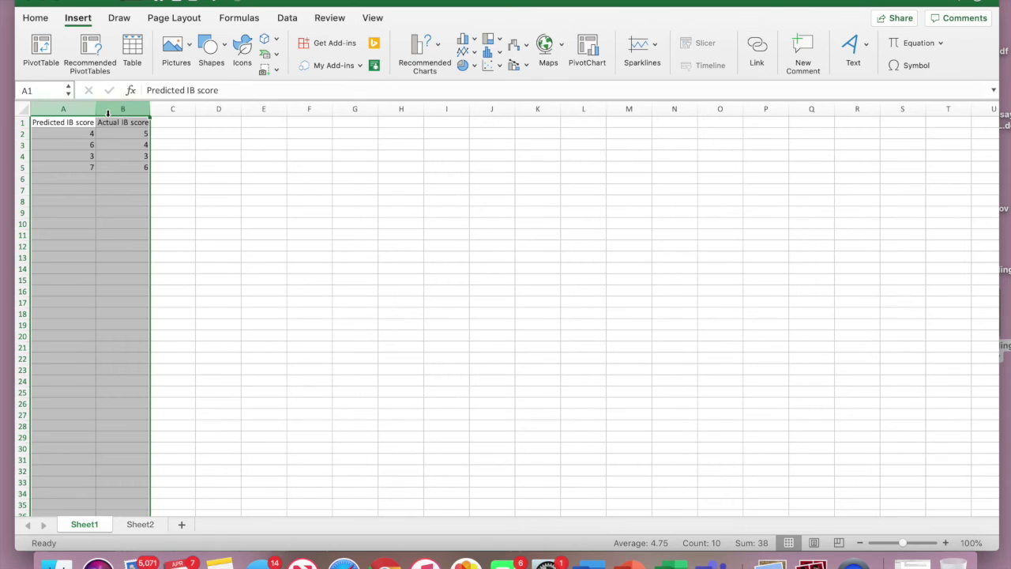
{"action": "left_click", "coordinate": [83, 22]}
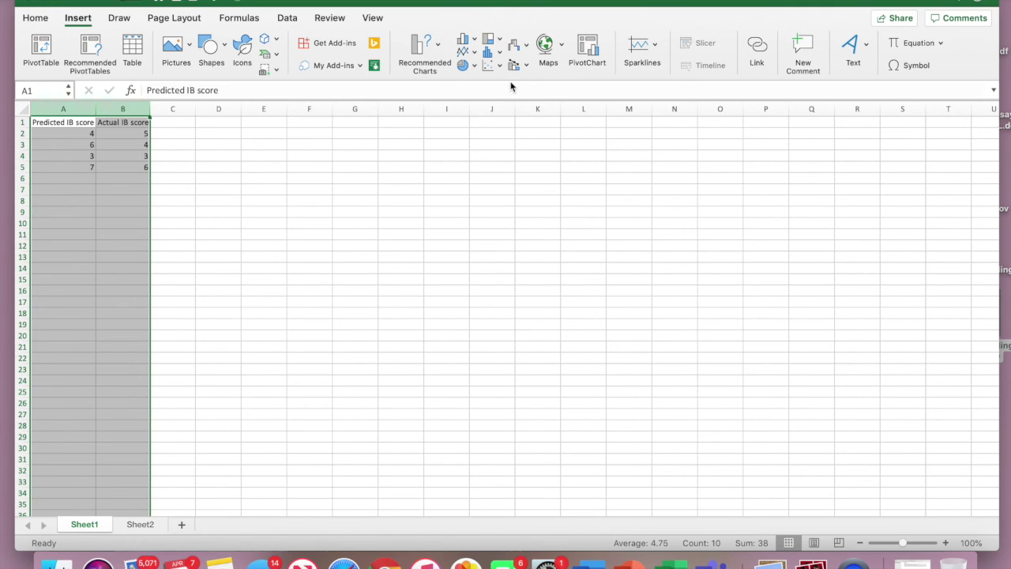
Step: Examine the available chart types for the selected data, including the pie and histogram galleries
{"action": "left_click", "coordinate": [470, 39]}
{"action": "left_click", "coordinate": [551, 30]}
{"action": "left_click", "coordinate": [492, 64]}
{"action": "left_click", "coordinate": [536, 6]}
{"action": "left_click", "coordinate": [472, 65]}
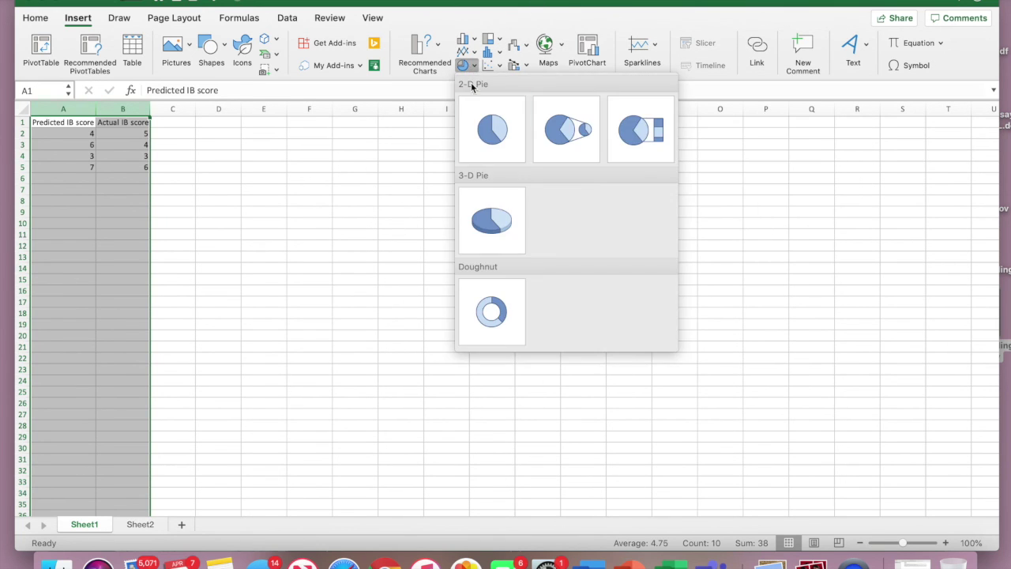
{"action": "left_click", "coordinate": [499, 40]}
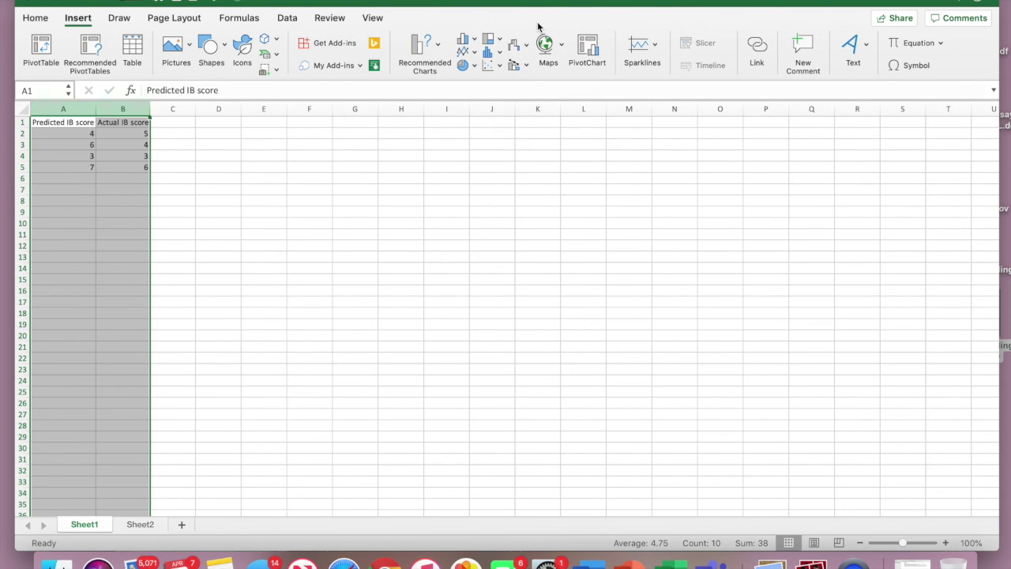
{"action": "left_click", "coordinate": [485, 56]}
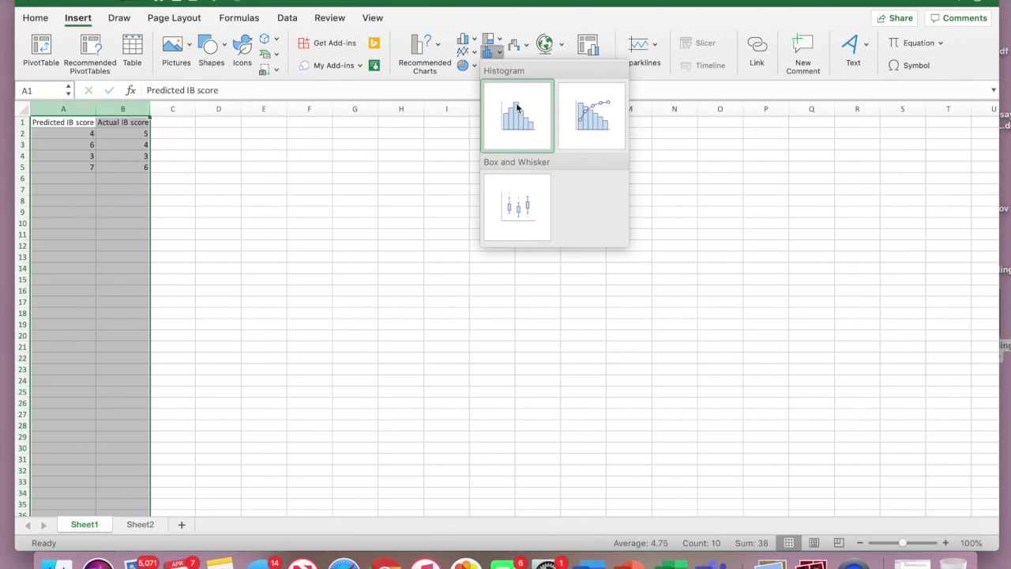
{"action": "left_click", "coordinate": [499, 53]}
{"action": "left_click", "coordinate": [498, 53]}
{"action": "left_click", "coordinate": [488, 53]}
Step: Insert a 2-D clustered column chart of the predicted and actual IB scores
{"action": "left_click", "coordinate": [465, 39]}
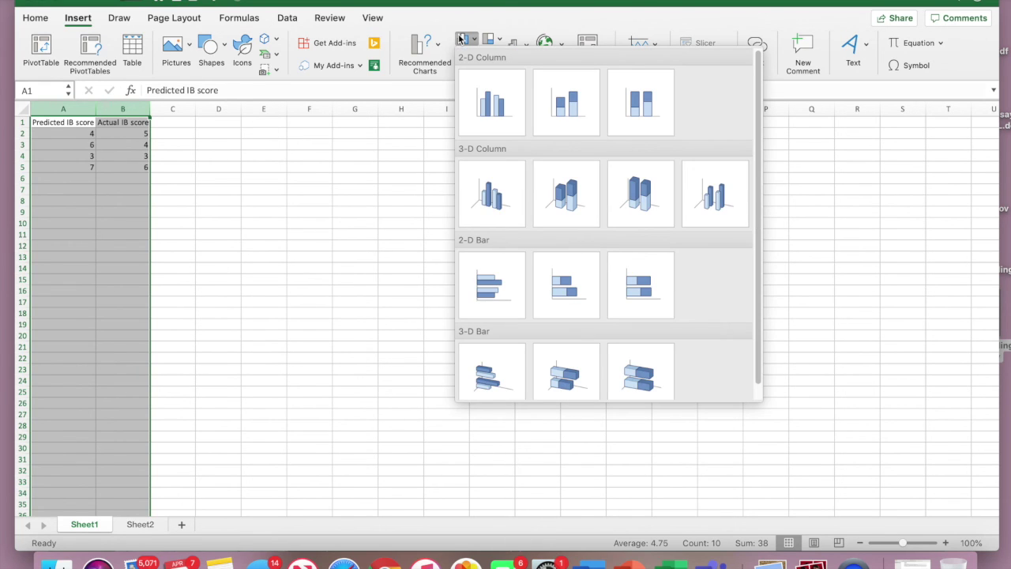
{"action": "left_click", "coordinate": [489, 108]}
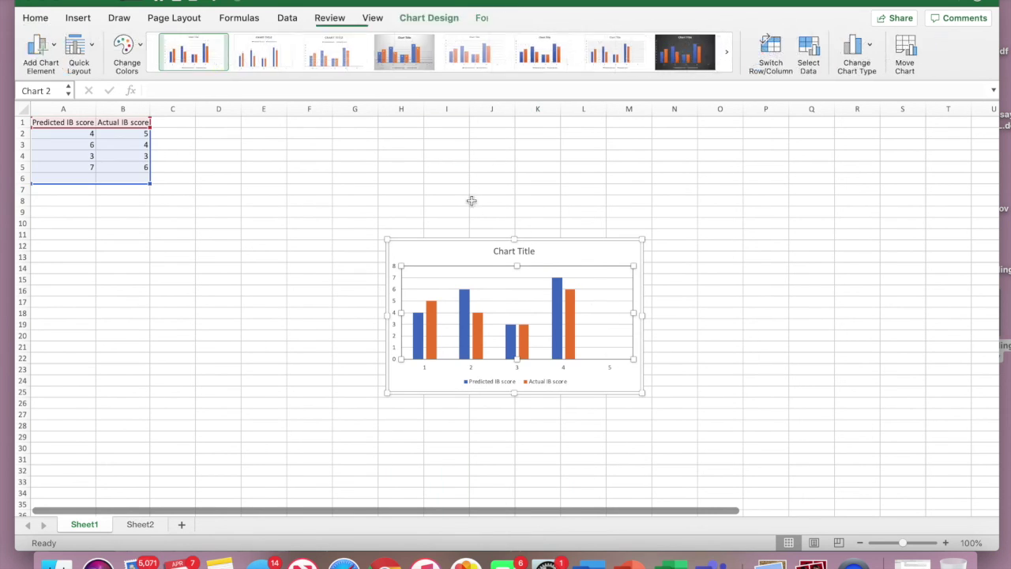
{"action": "scroll", "coordinate": [458, 203], "scroll_direction": "right", "scroll_amount": 2}
{"action": "scroll", "coordinate": [458, 203], "scroll_direction": "left", "scroll_amount": 2}
Step: Change the chart title to "Predicted vs Actual IB test scores"
{"action": "left_click", "coordinate": [511, 252]}
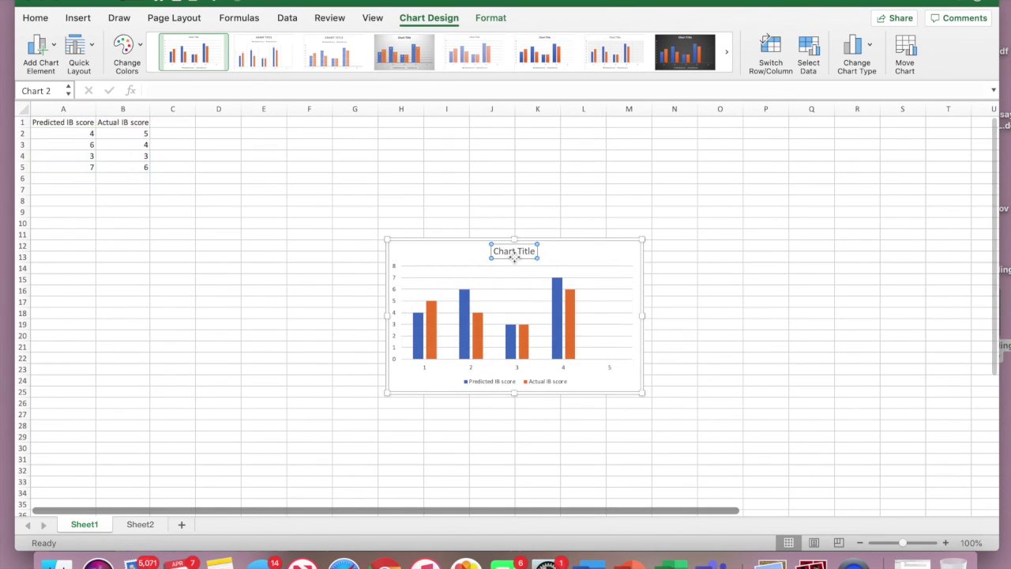
{"action": "left_click", "coordinate": [494, 251]}
{"action": "triple_click", "coordinate": [496, 251]}
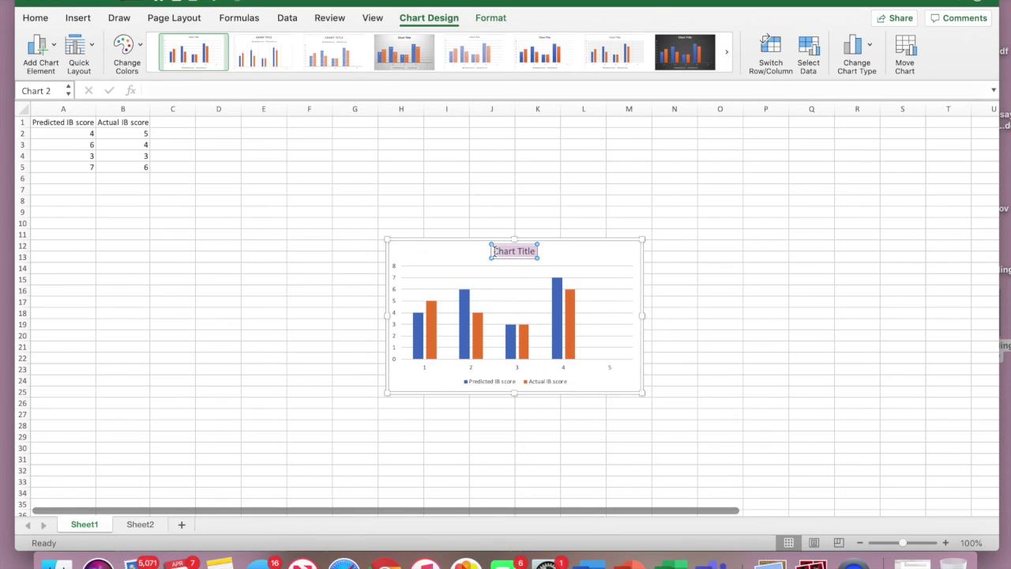
{"action": "key", "text": "BackSpace"}
{"action": "type", "text": "Predicted vs Actual IB test scores"}
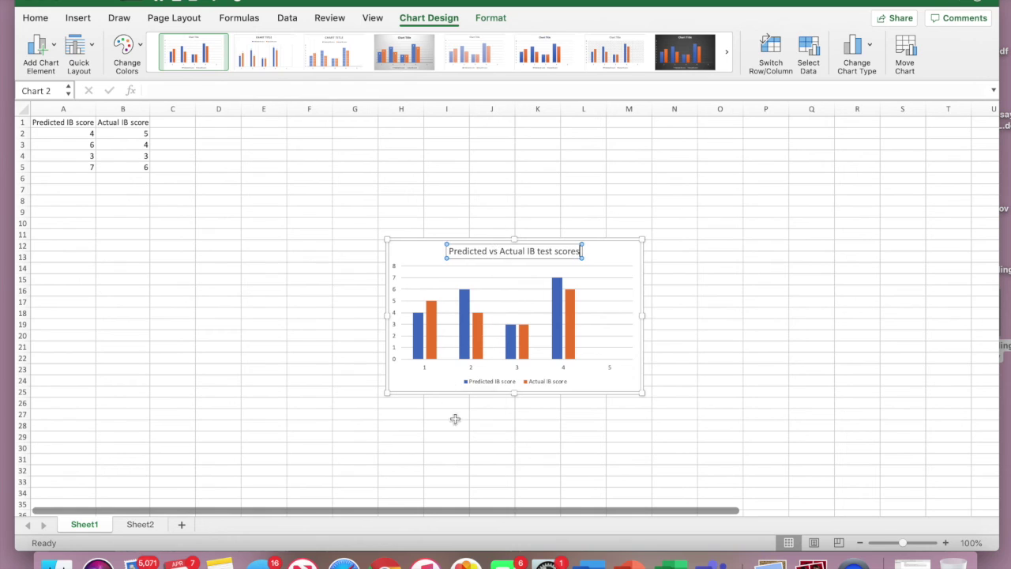
{"action": "left_click", "coordinate": [463, 364]}
{"action": "left_click", "coordinate": [571, 255]}
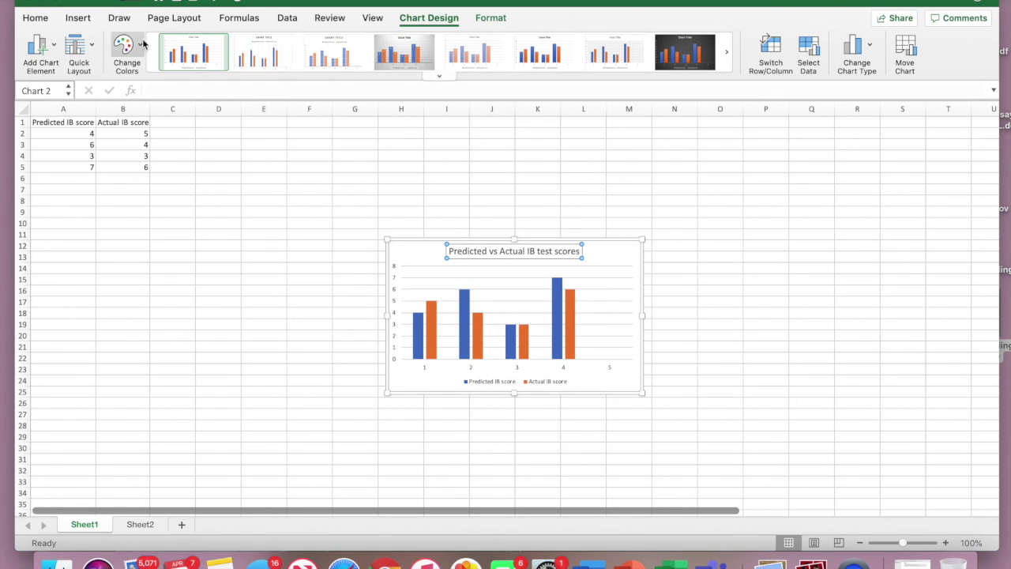
Step: Add a primary horizontal and a primary vertical axis title to the column chart
{"action": "left_click", "coordinate": [54, 48]}
{"action": "left_click", "coordinate": [54, 48]}
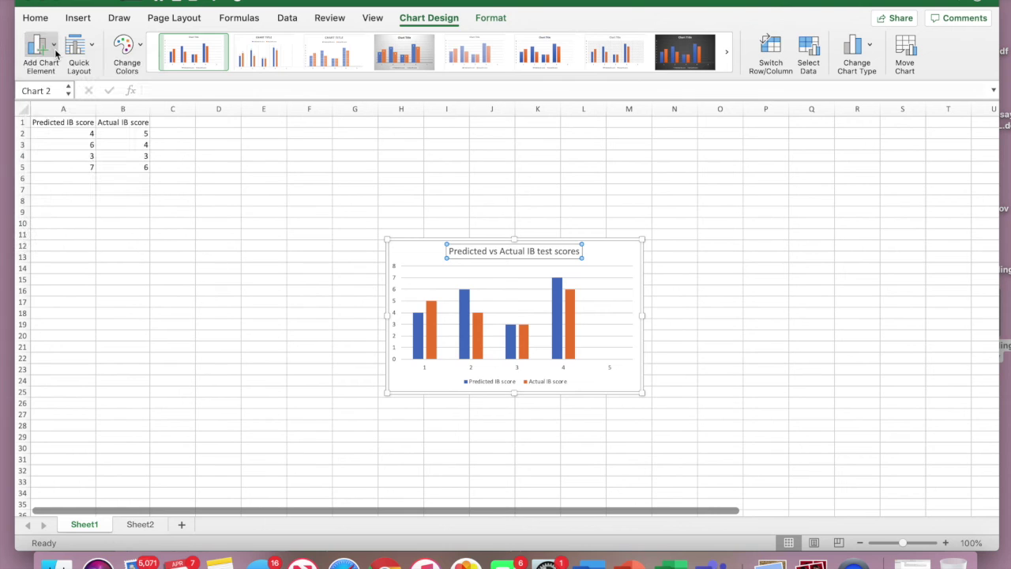
{"action": "left_click", "coordinate": [422, 19]}
{"action": "left_click", "coordinate": [440, 22]}
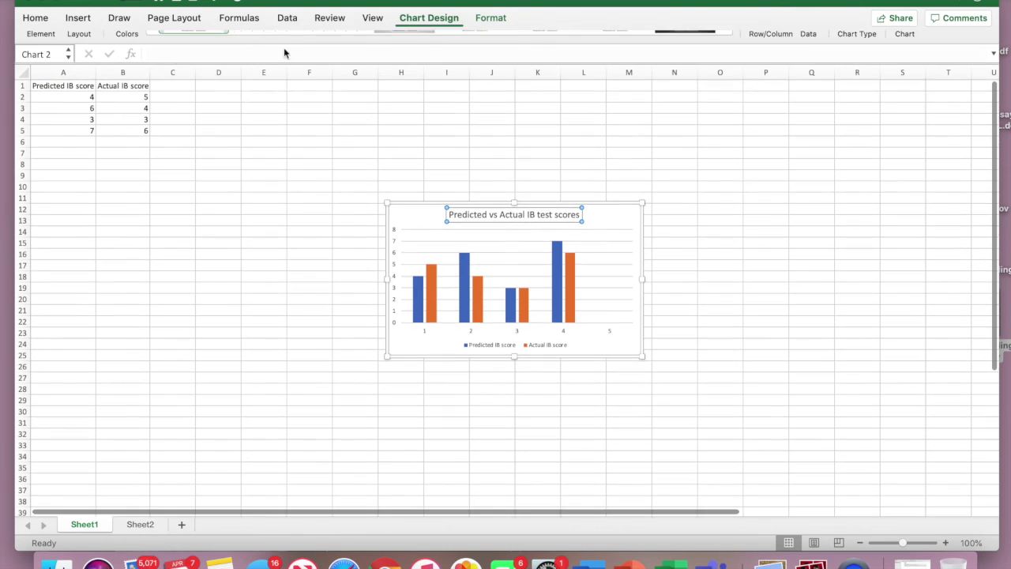
{"action": "left_click", "coordinate": [52, 49]}
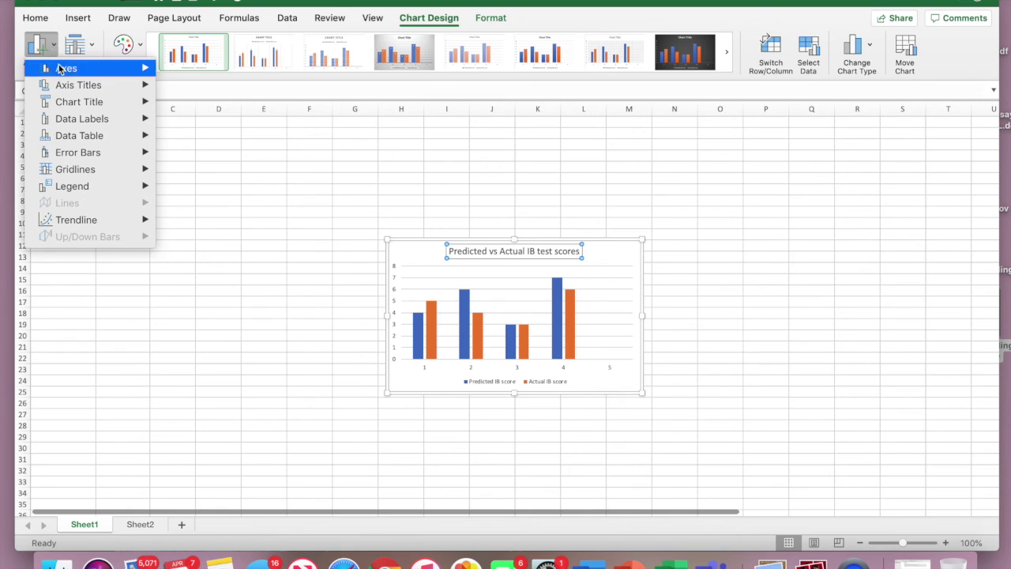
{"action": "mouse_move", "coordinate": [68, 85]}
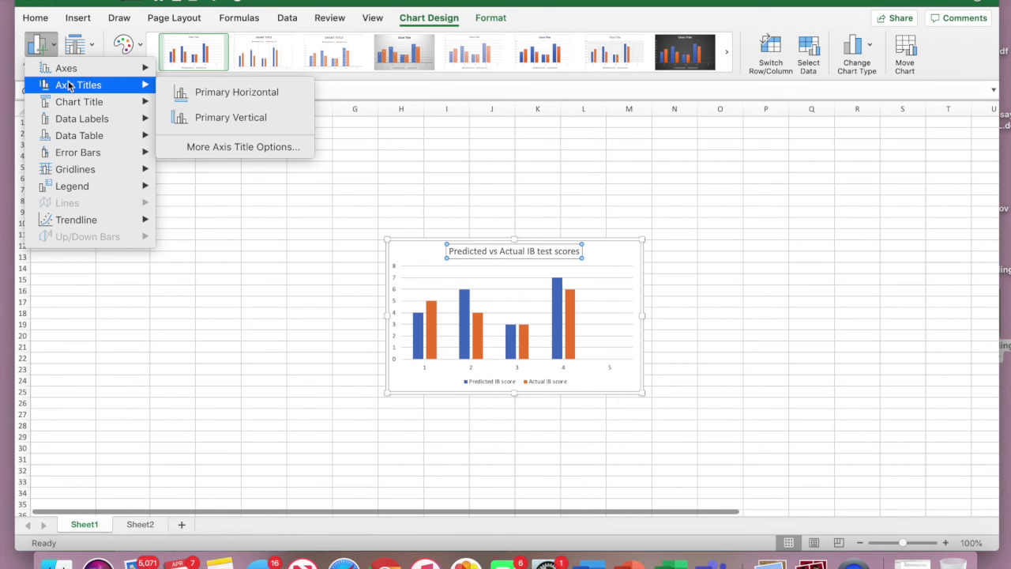
{"action": "left_click", "coordinate": [193, 91]}
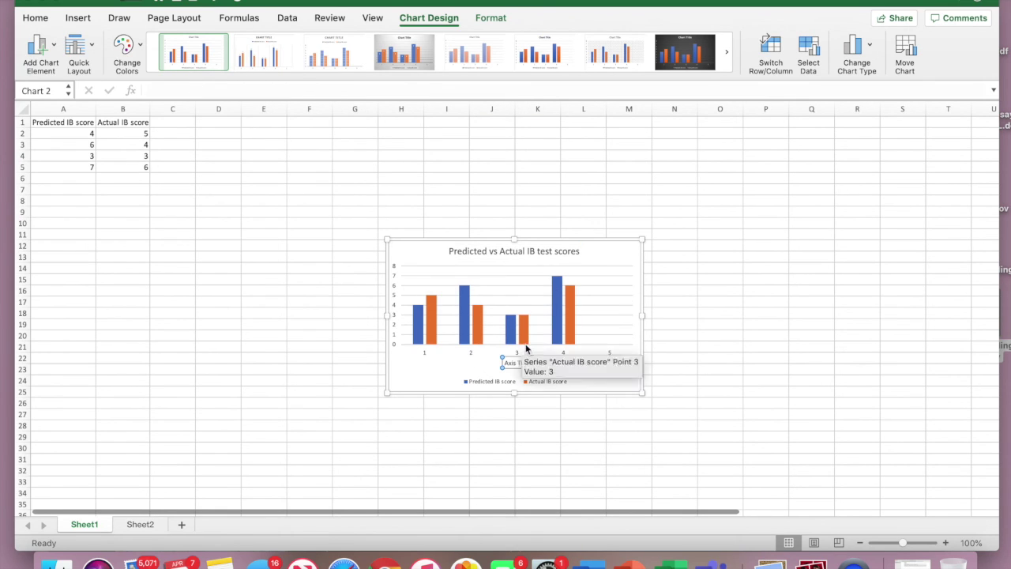
{"action": "left_click", "coordinate": [50, 64]}
{"action": "mouse_move", "coordinate": [81, 85]}
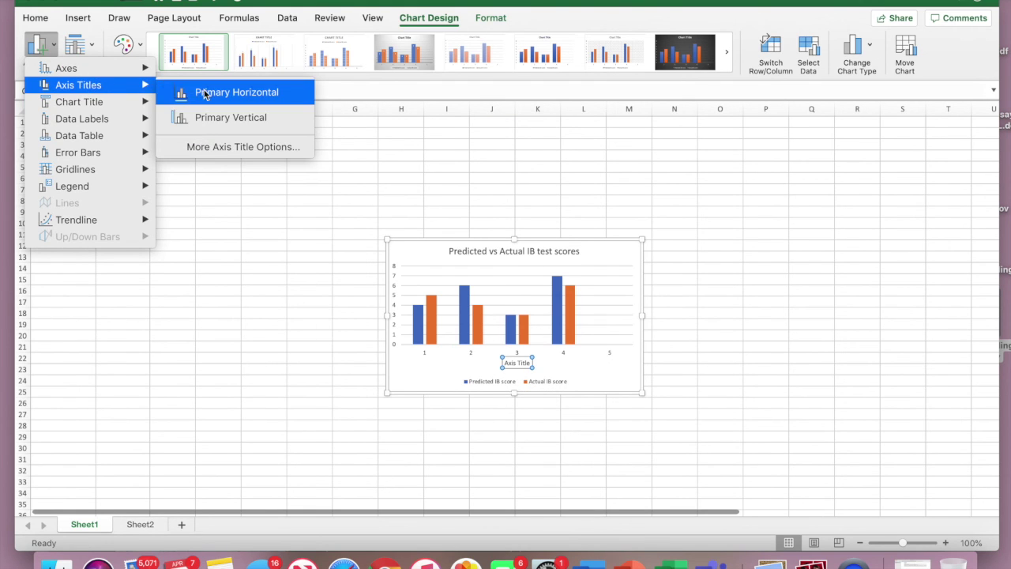
{"action": "left_click", "coordinate": [219, 117]}
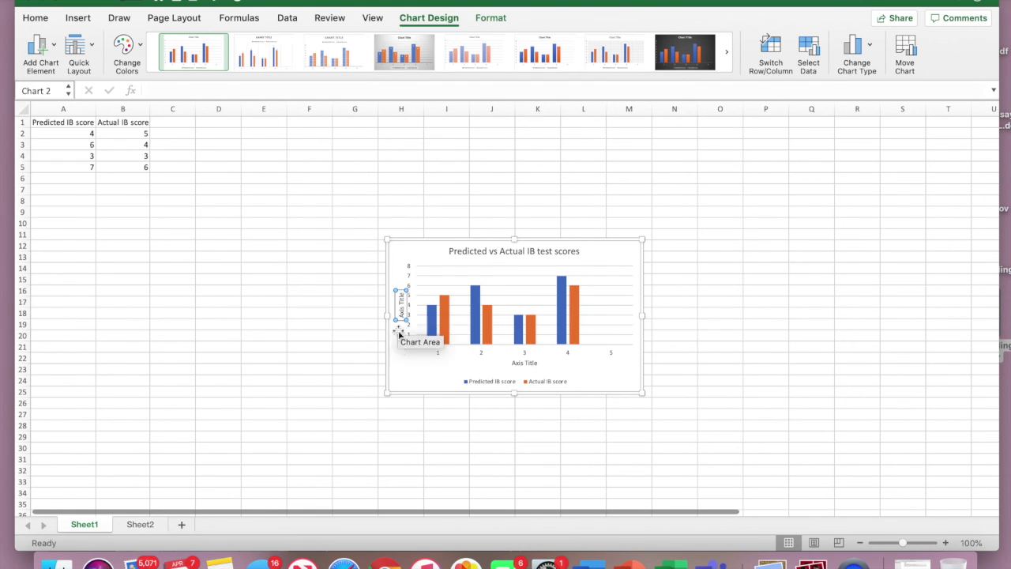